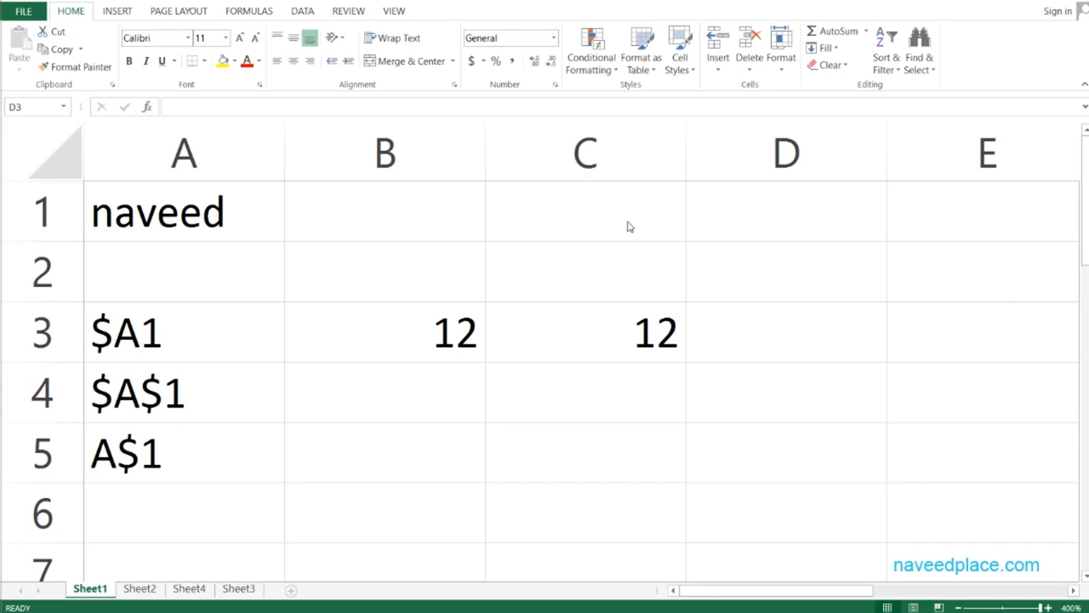
Enter the formula =B3+C3 in D3 to add the two 12 values
click(431, 334)
click(639, 340)
click(774, 342)
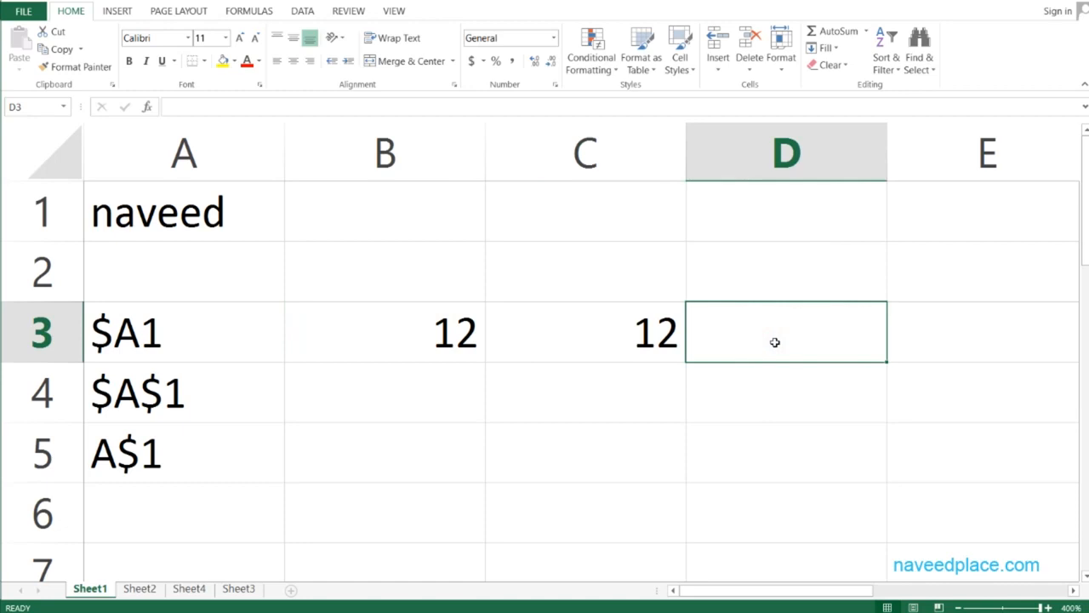
text(0)
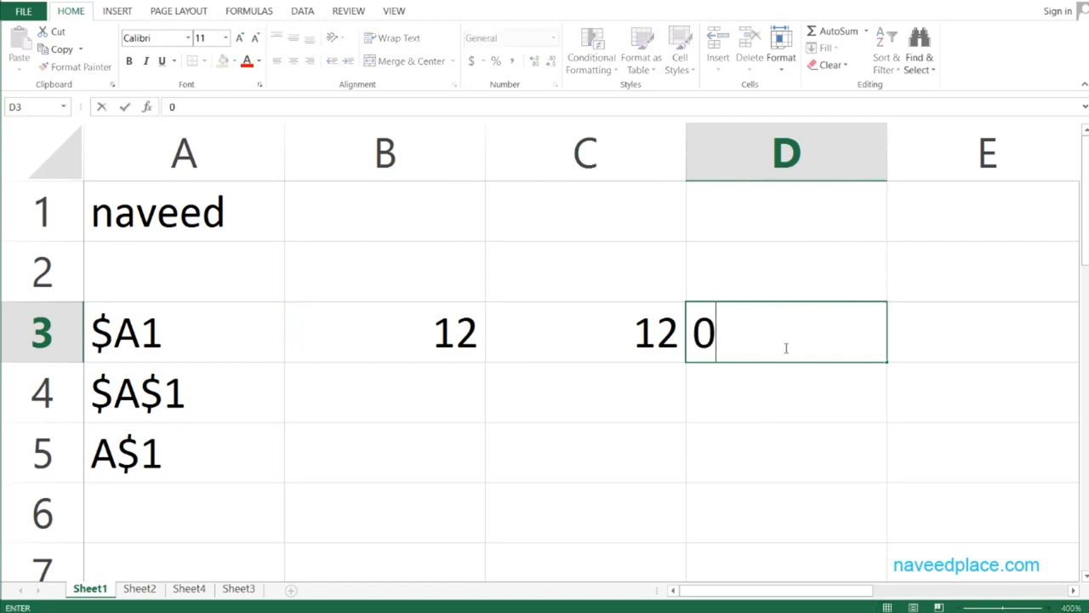
key(BackSpace)
text(=)
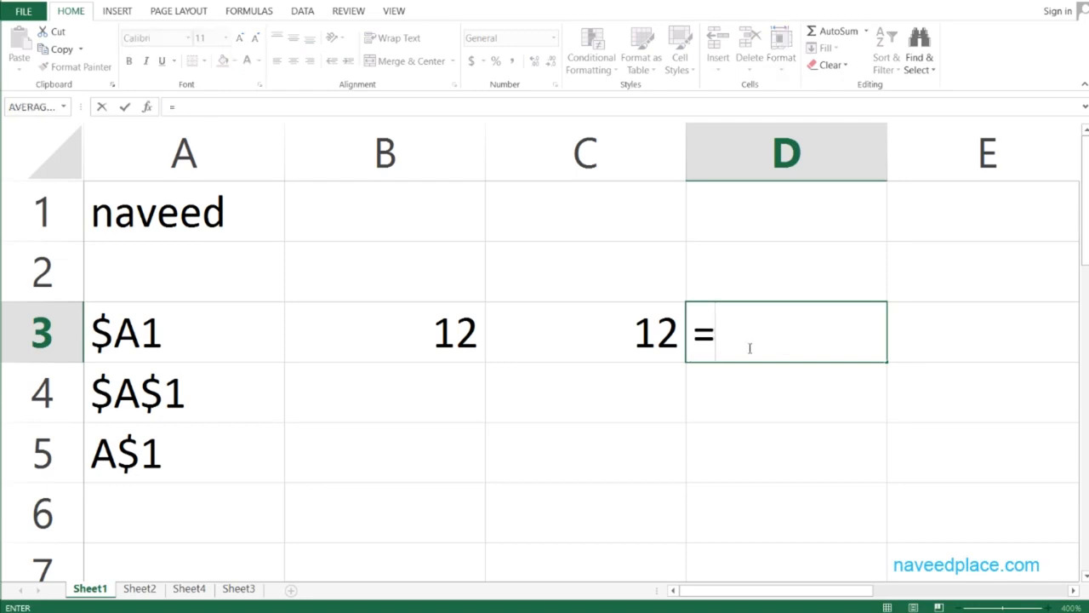
click(456, 347)
text(-)
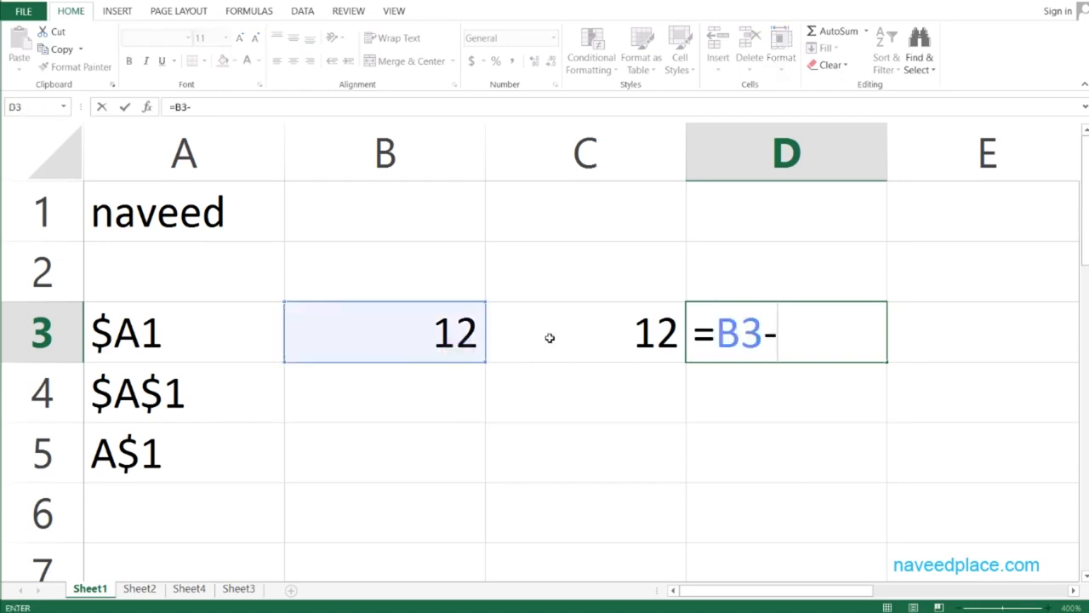
key(BackSpace)
text(+)
click(552, 349)
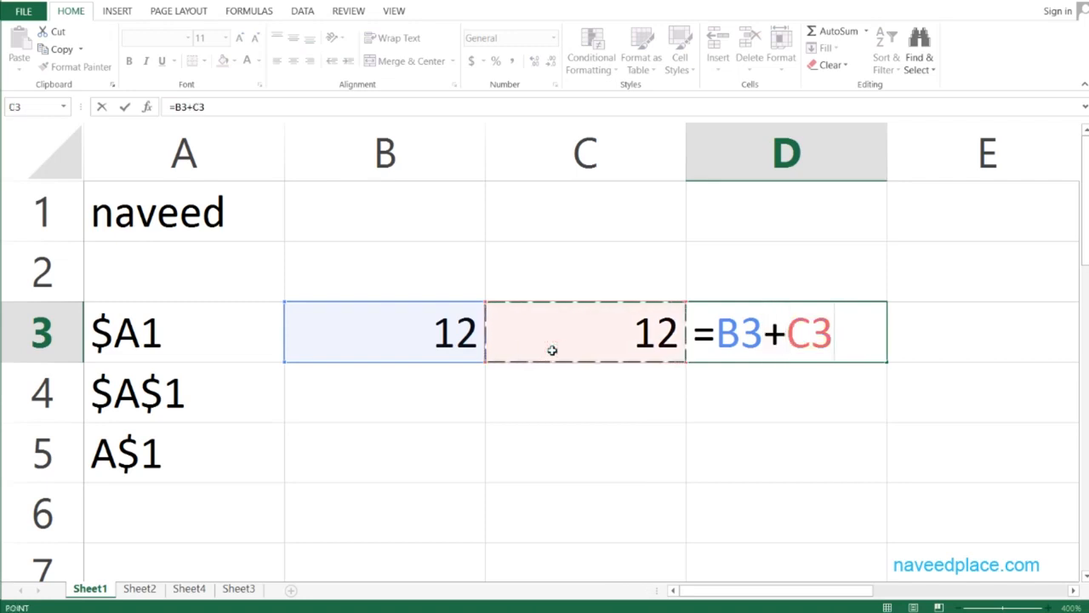
key(Return)
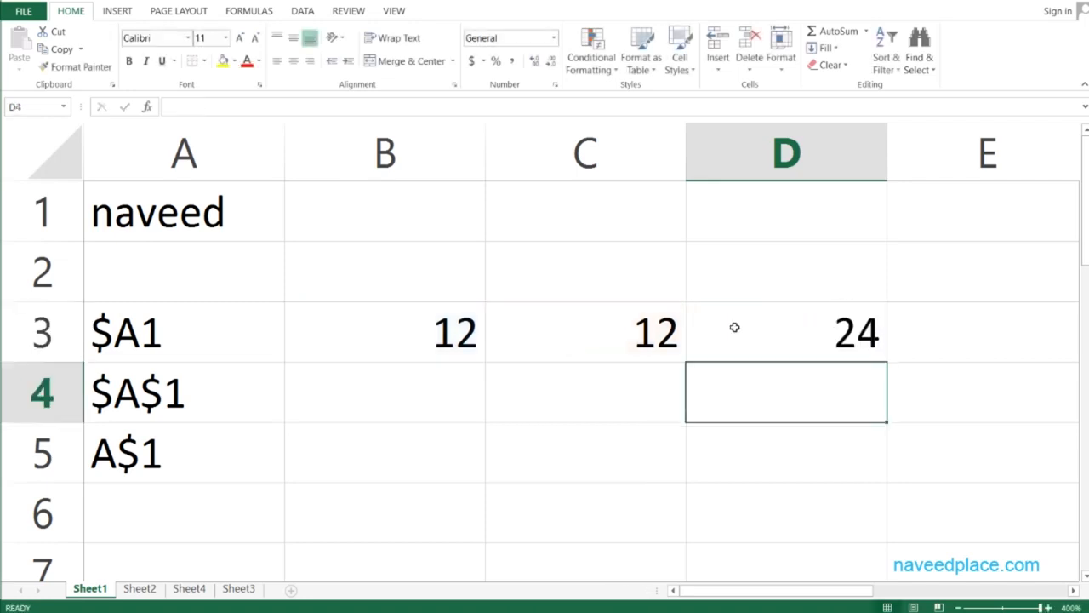
Fill the D3 formula down through D6
click(782, 334)
click(435, 342)
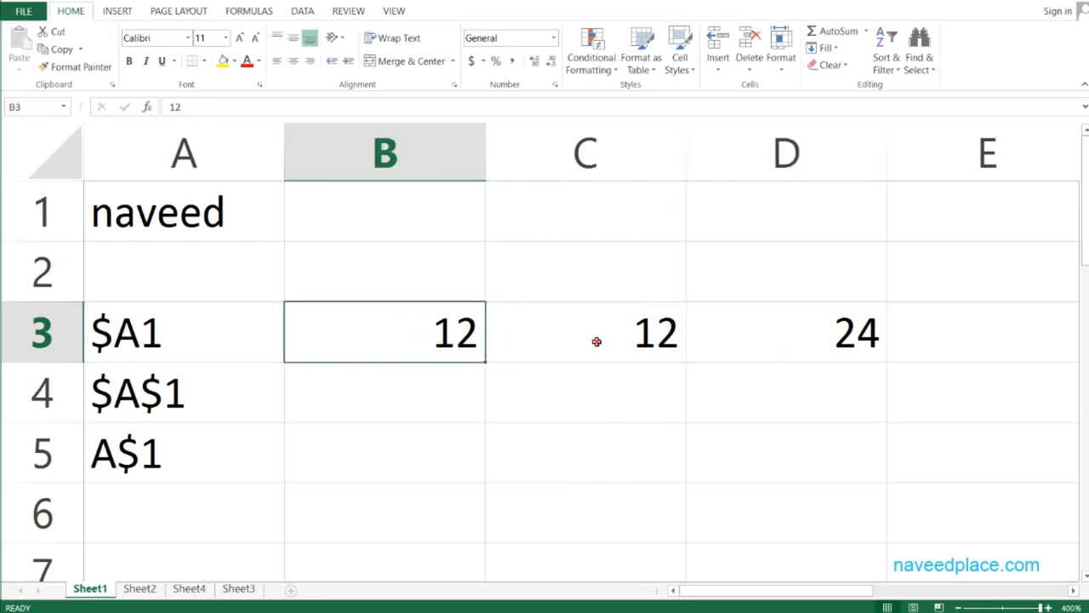
click(595, 341)
click(850, 336)
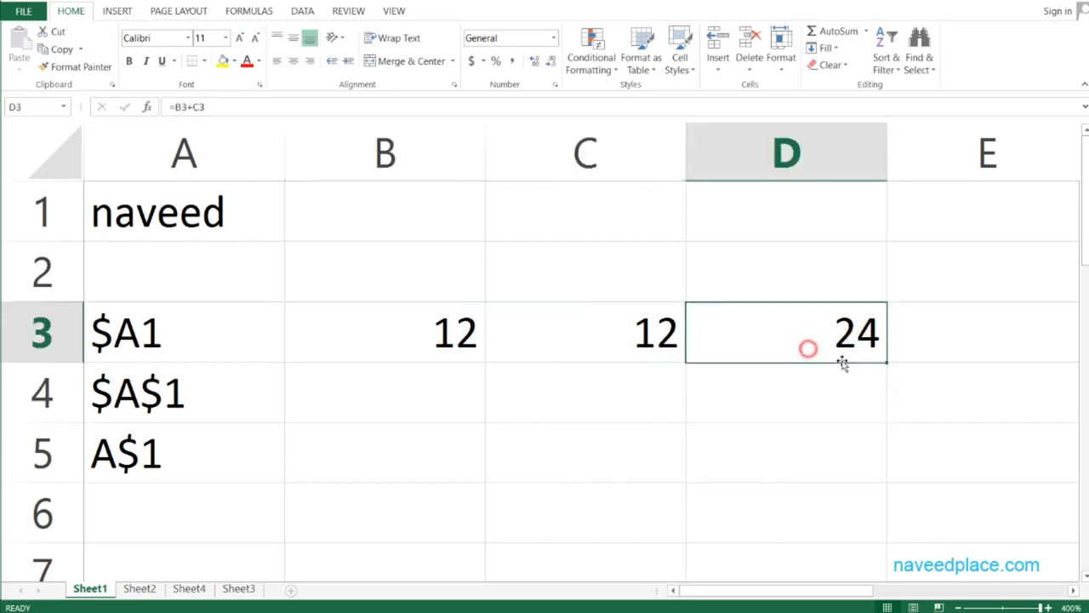
drag(888, 361, 881, 535)
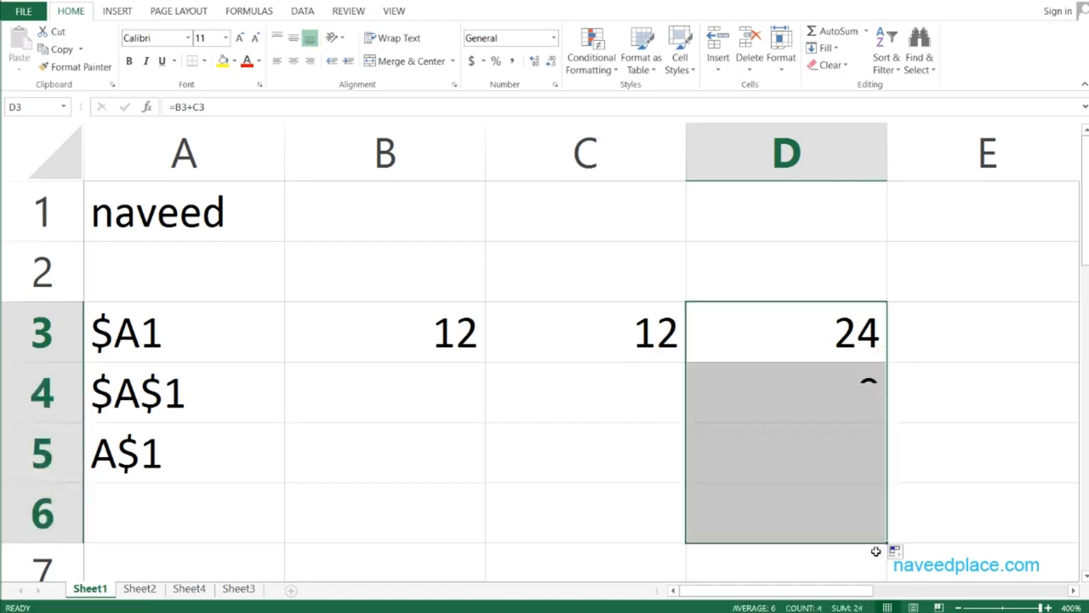
Inspect the formulas in D3 through D6 one by one without changing them
click(823, 393)
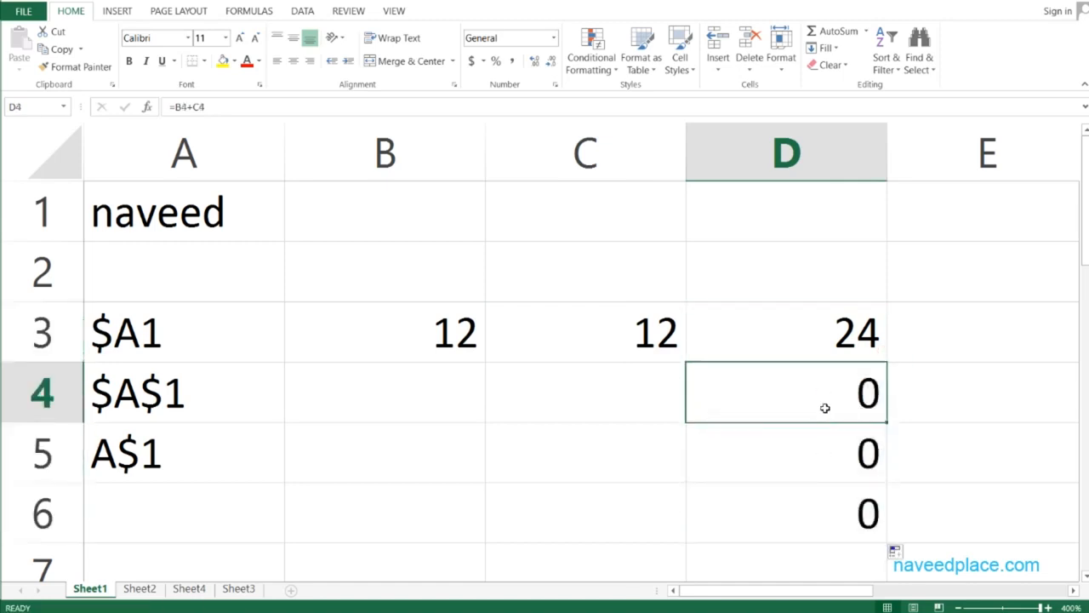
double_click(756, 401)
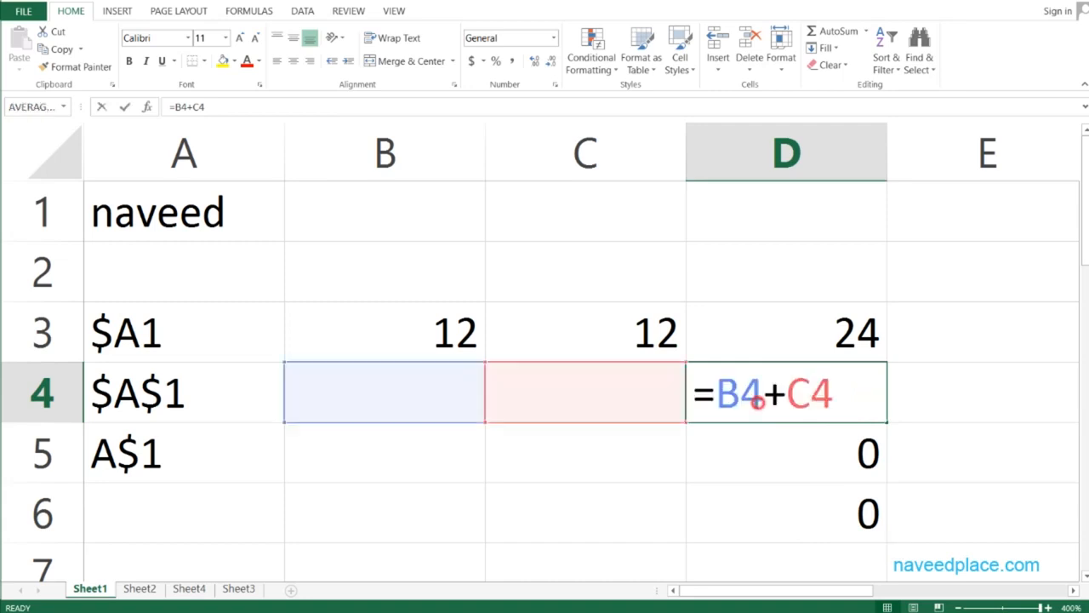
key(Escape)
double_click(800, 336)
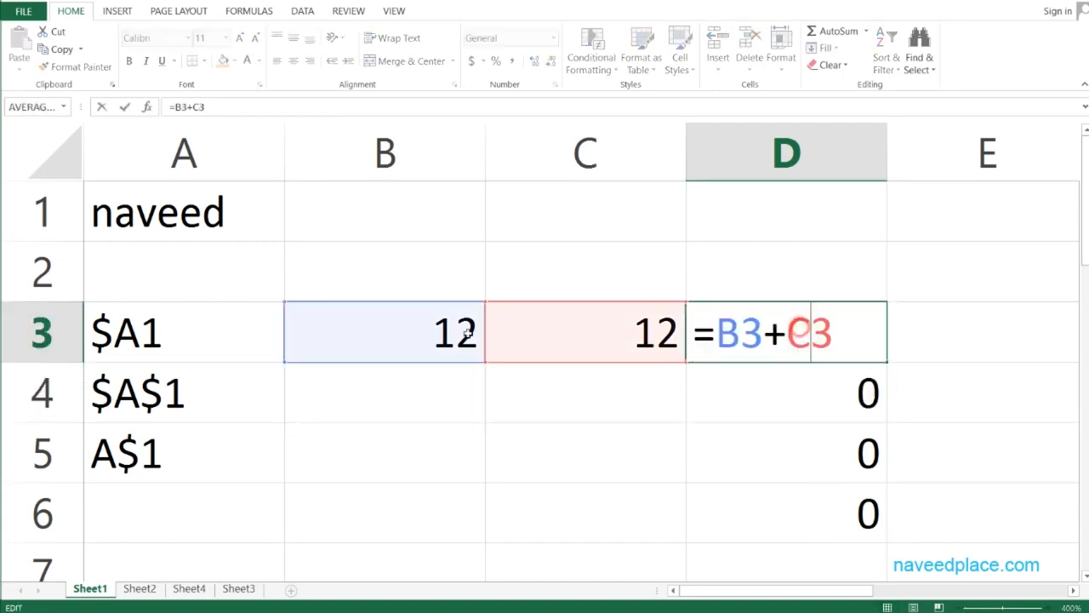
key(Escape)
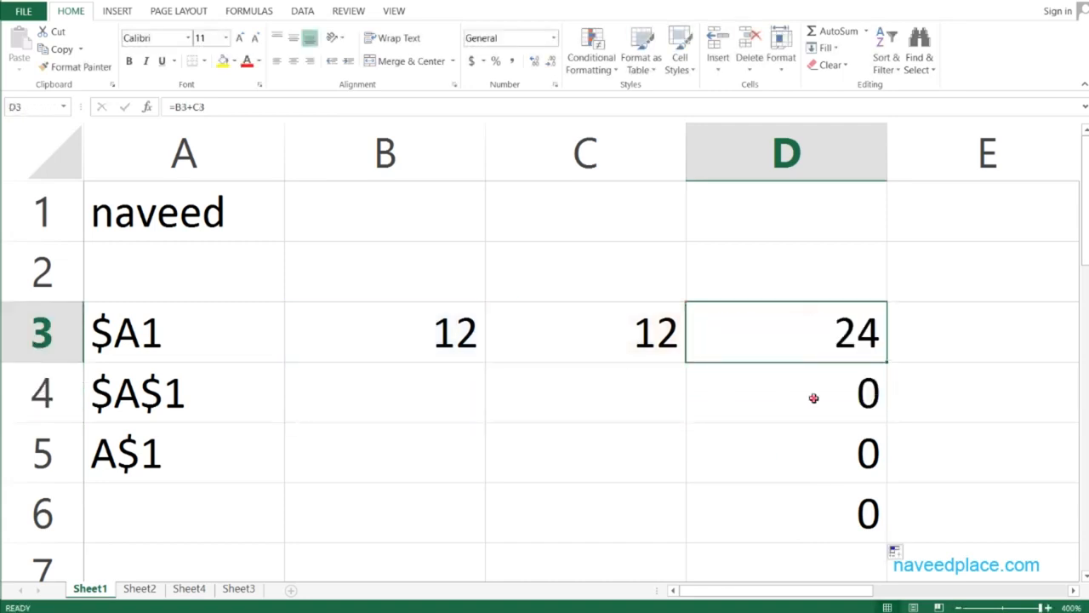
double_click(813, 399)
key(Escape)
double_click(839, 452)
key(Escape)
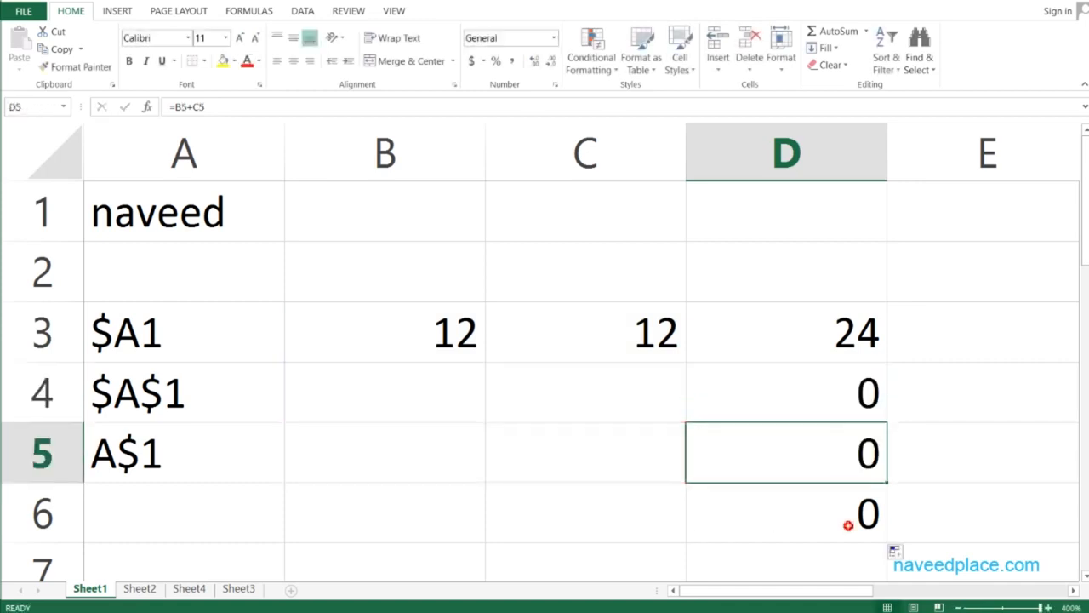
double_click(848, 525)
key(Escape)
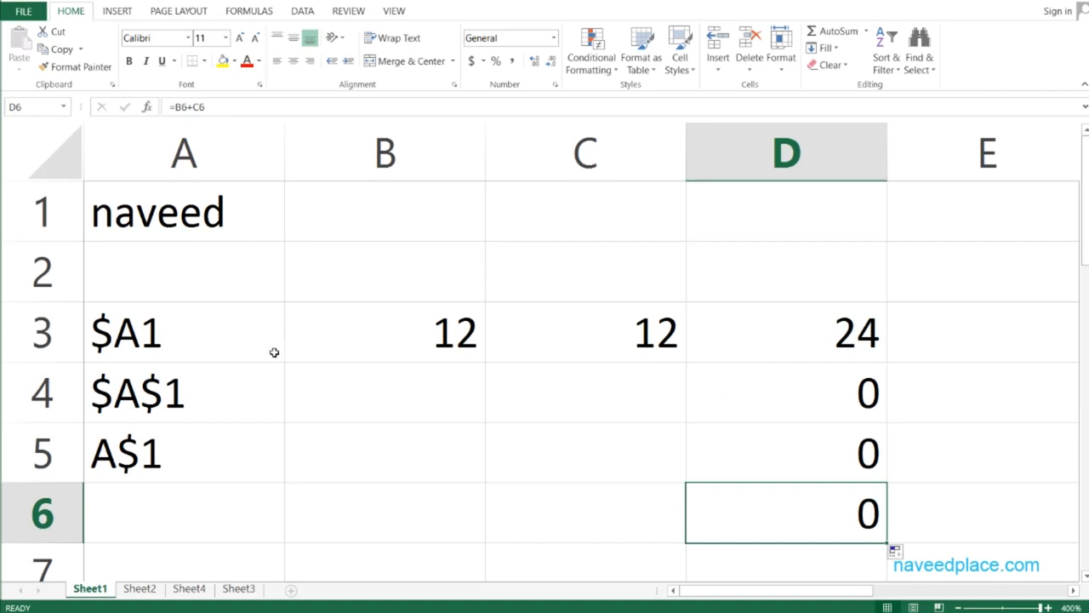
Make both references in D3 absolute as =$B$3+$C$3 and fill it down through D6
key(Up)
key(Up)
key(Up)
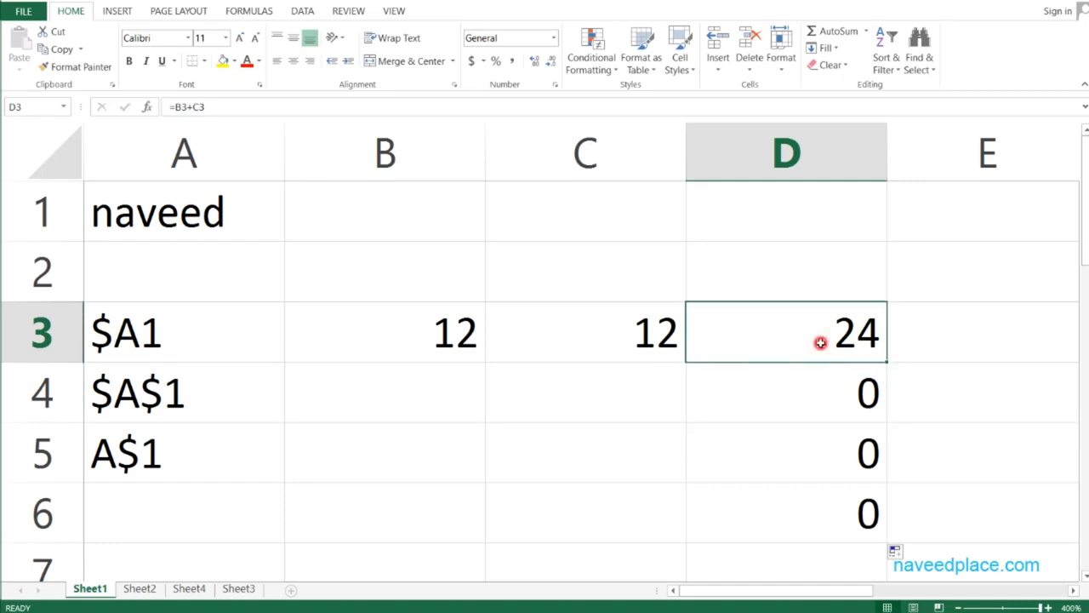
double_click(765, 341)
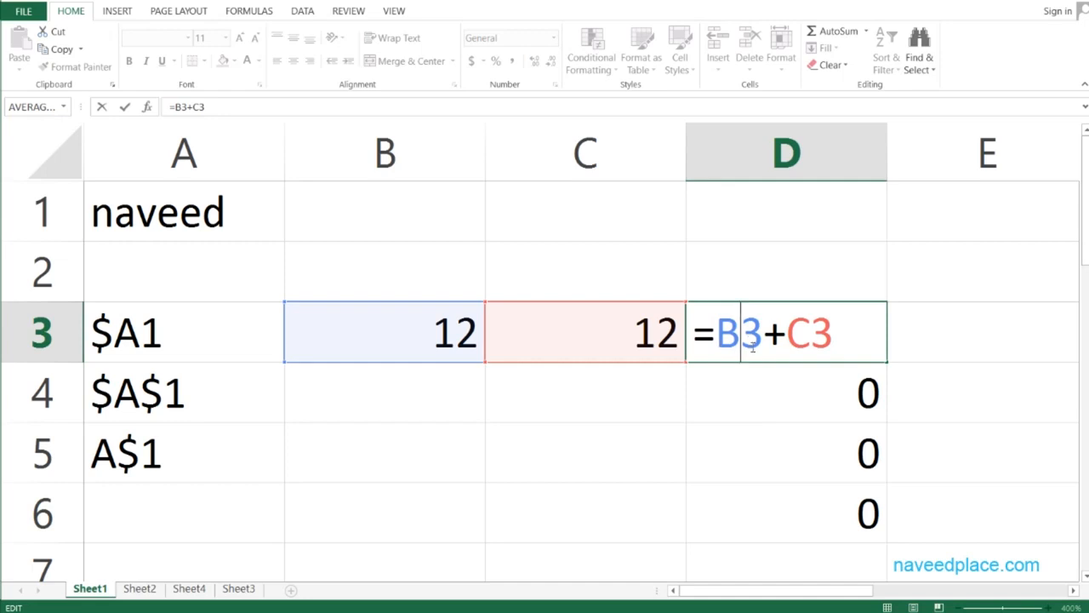
key(F4)
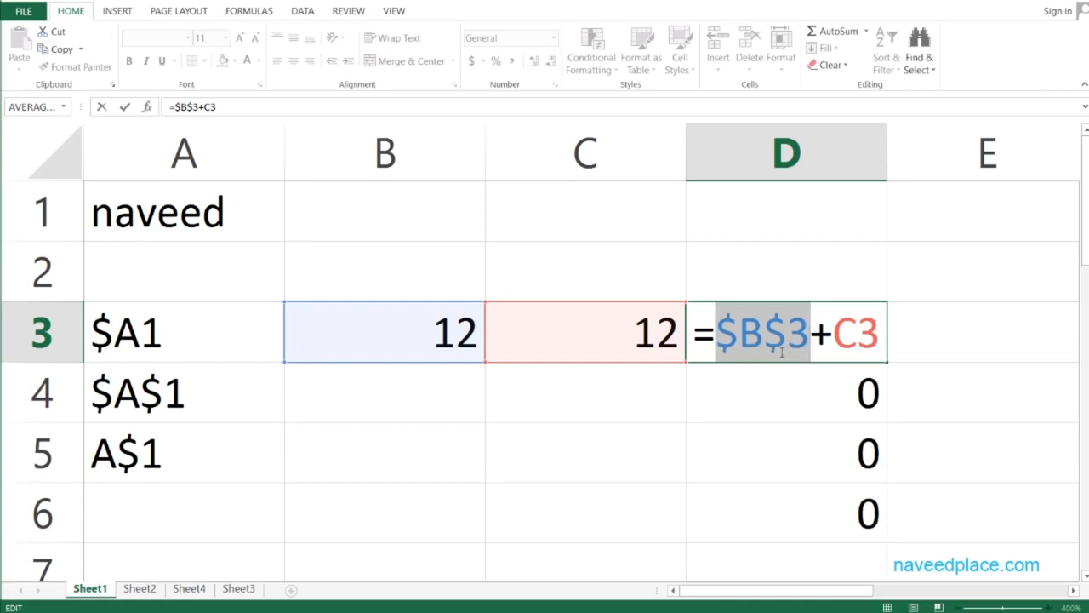
click(868, 340)
key(F4)
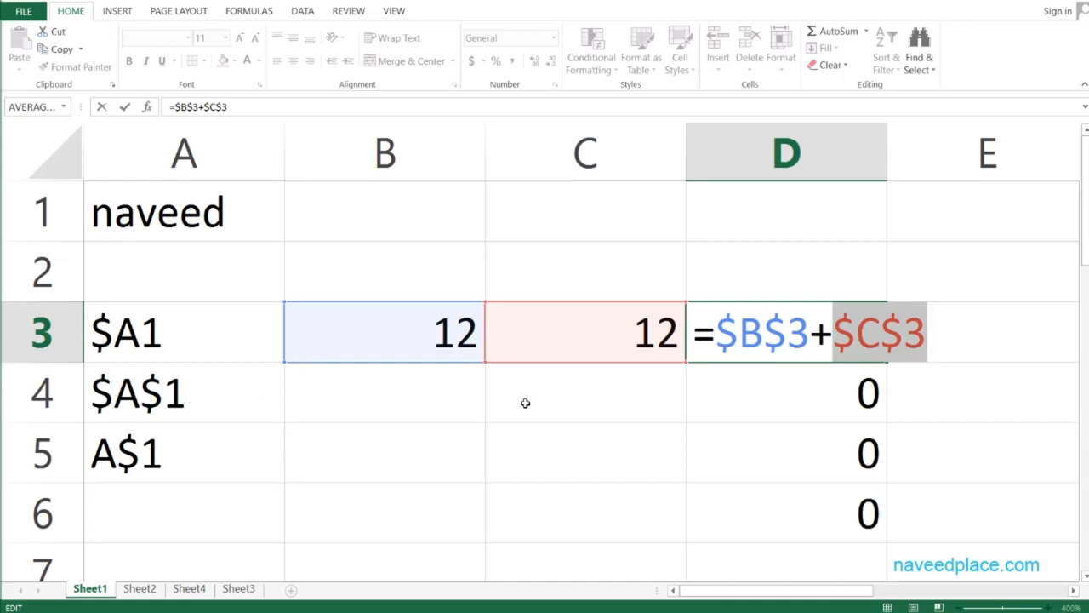
key(ctrl+Return)
key(Return)
click(851, 348)
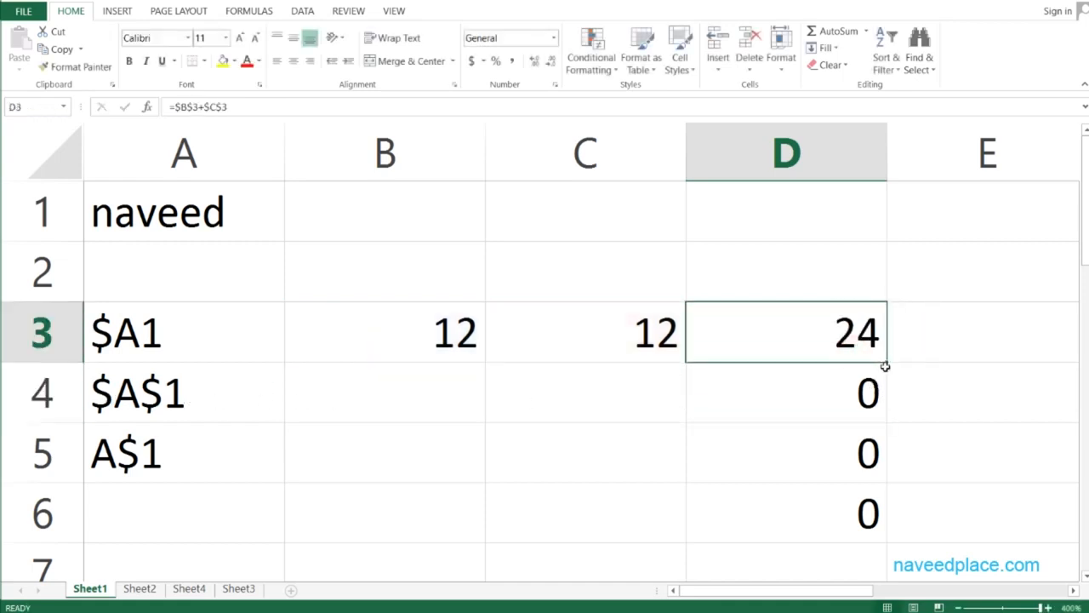
drag(885, 365, 883, 534)
Inspect the copied formulas in D4 through D6 and the original in D3
double_click(813, 390)
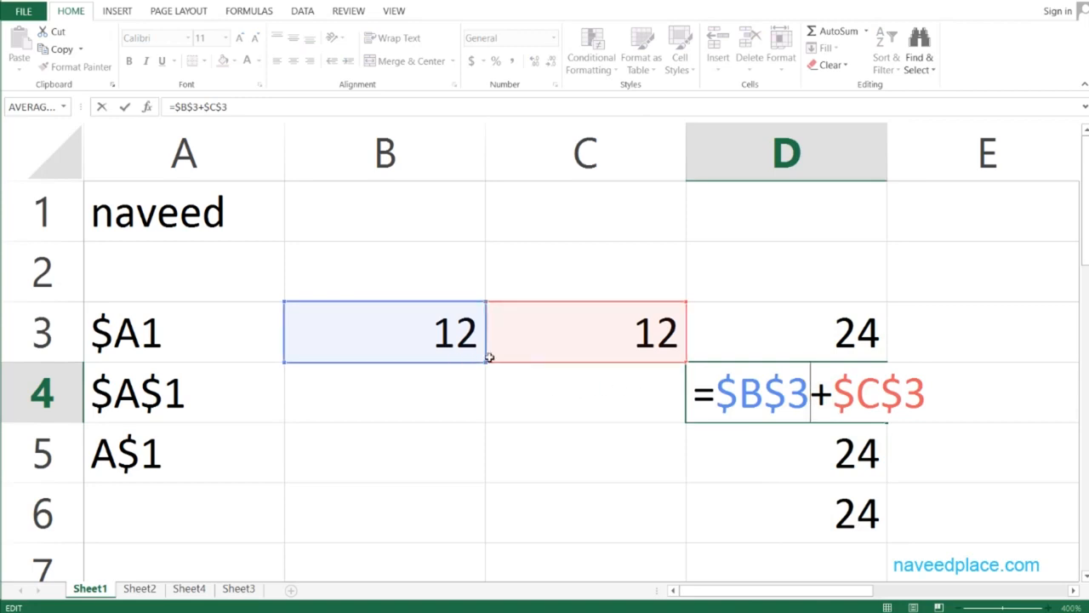
key(Escape)
double_click(785, 433)
key(Escape)
double_click(783, 520)
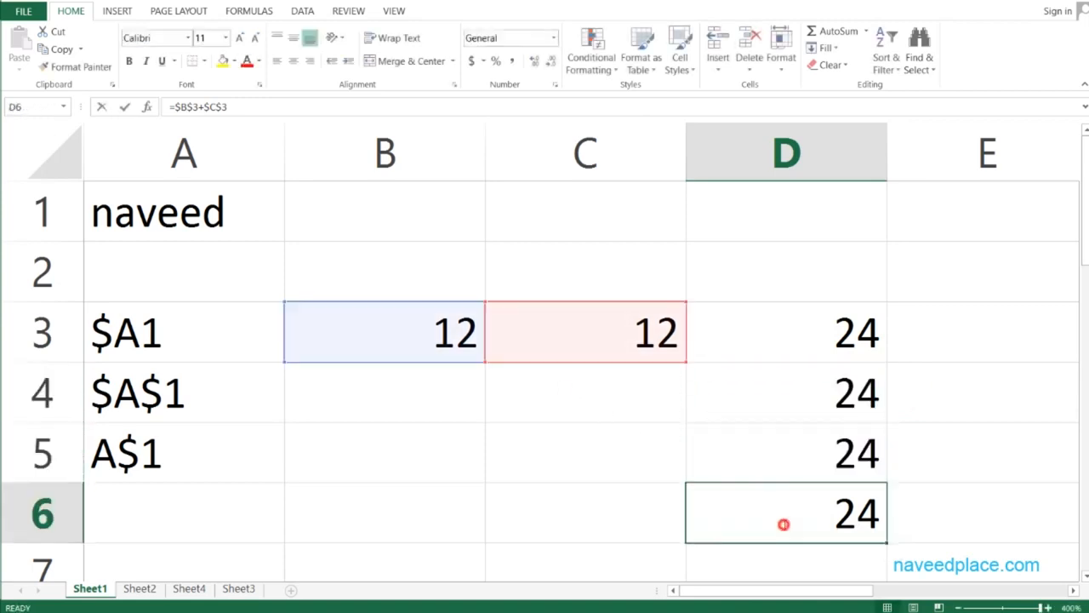
key(Escape)
double_click(819, 321)
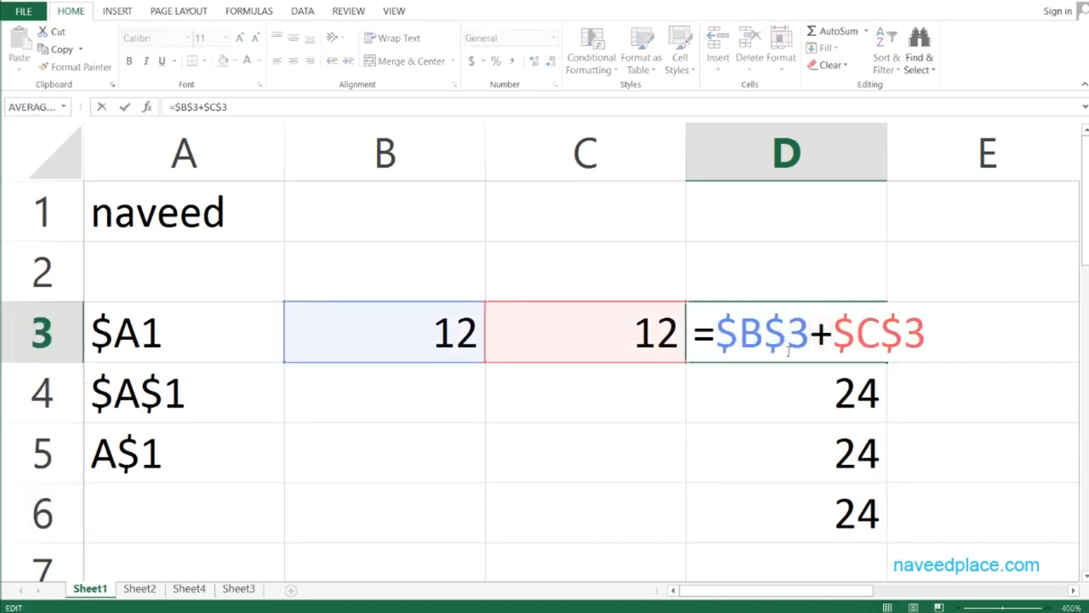
key(Escape)
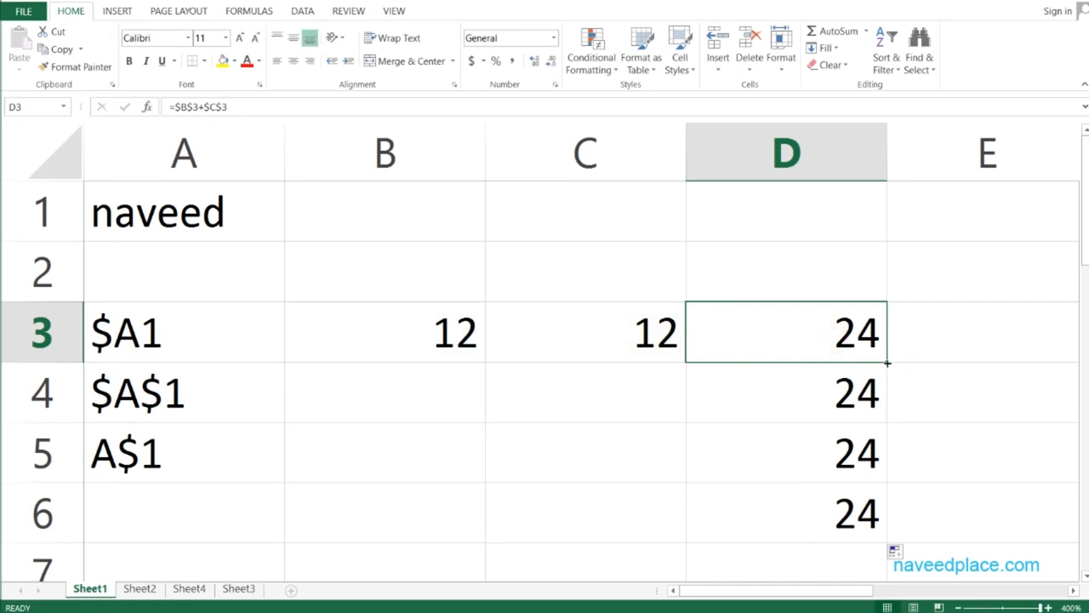
Fill the D3 formula right through F3 and inspect the copies in E3 and F3
drag(887, 363, 714, 366)
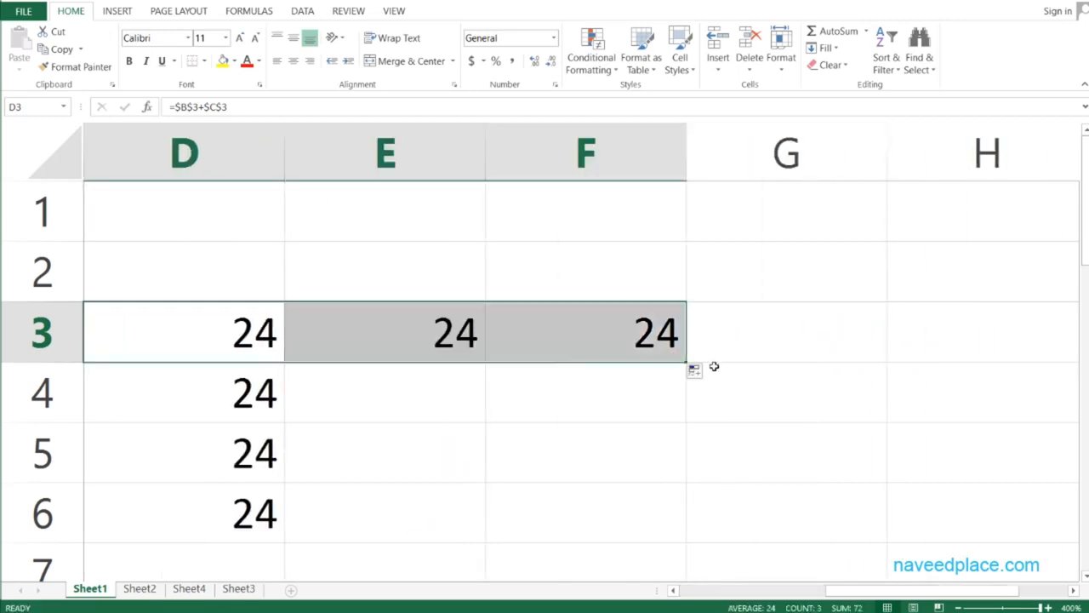
drag(874, 589, 777, 589)
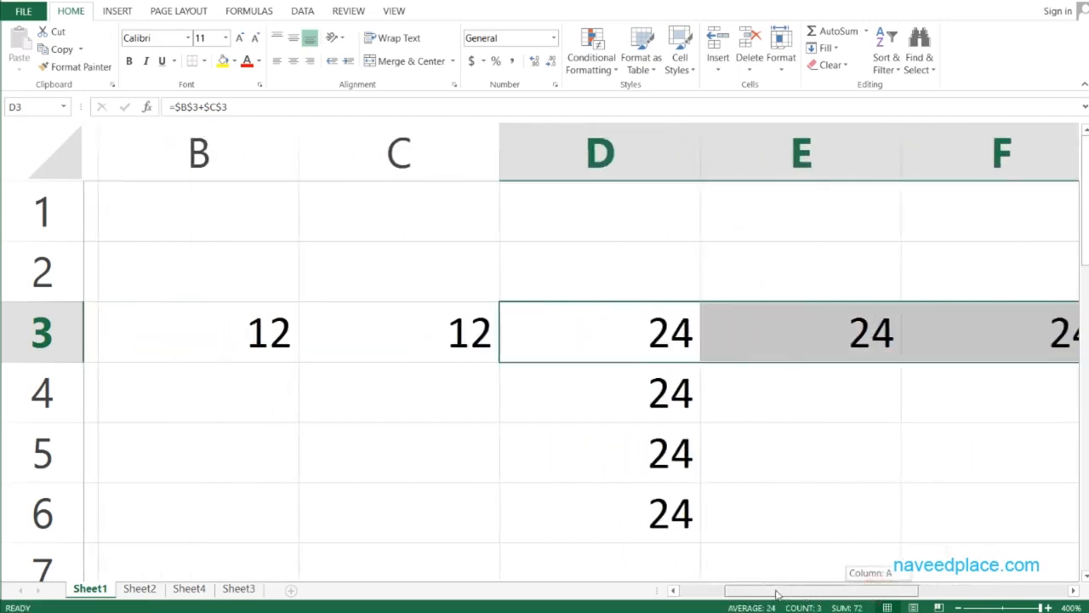
double_click(822, 335)
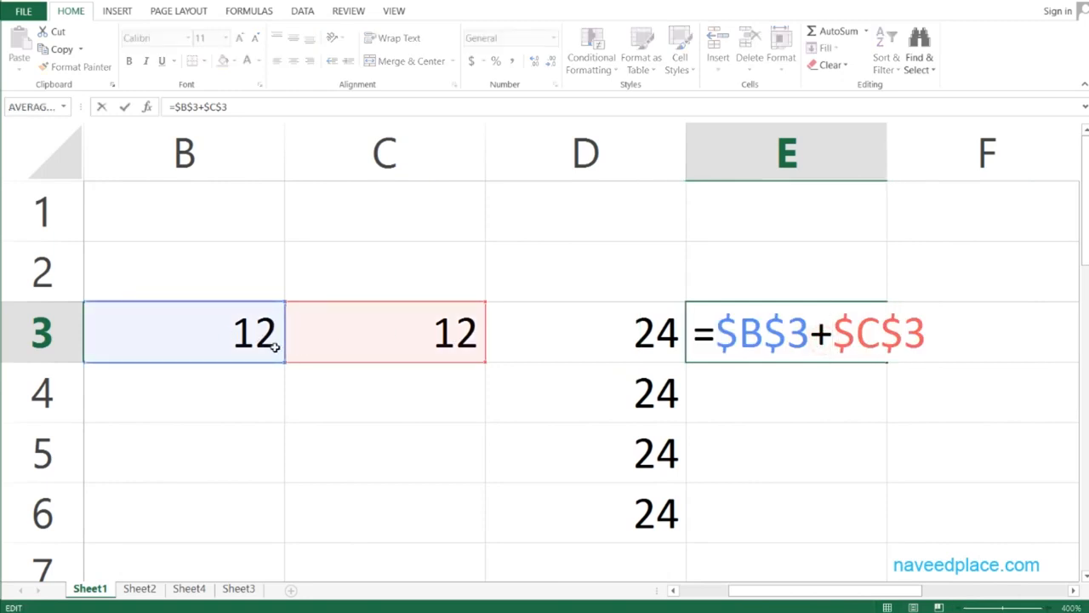
key(Escape)
click(930, 336)
double_click(930, 336)
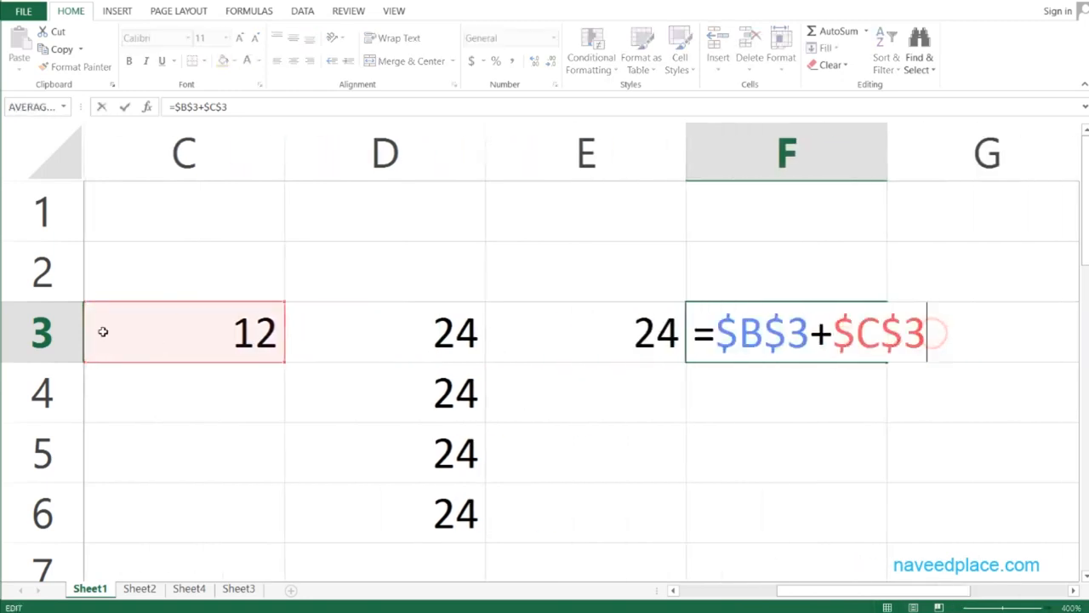
key(Escape)
drag(902, 589, 805, 589)
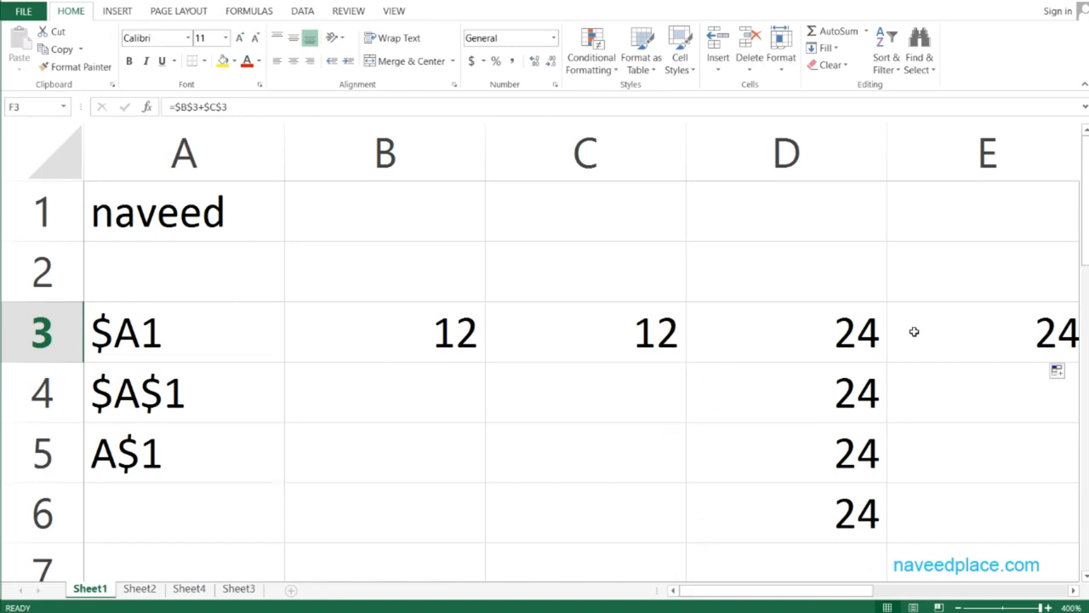
Clear the copied formulas in D4:D6 and E3:F3
drag(822, 393, 830, 512)
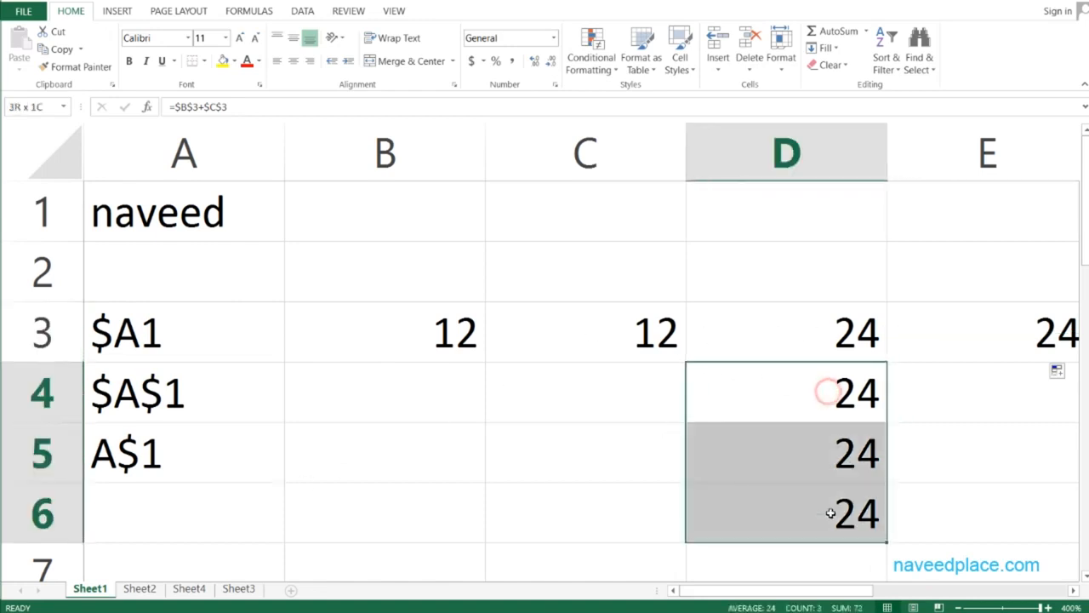
key(Delete)
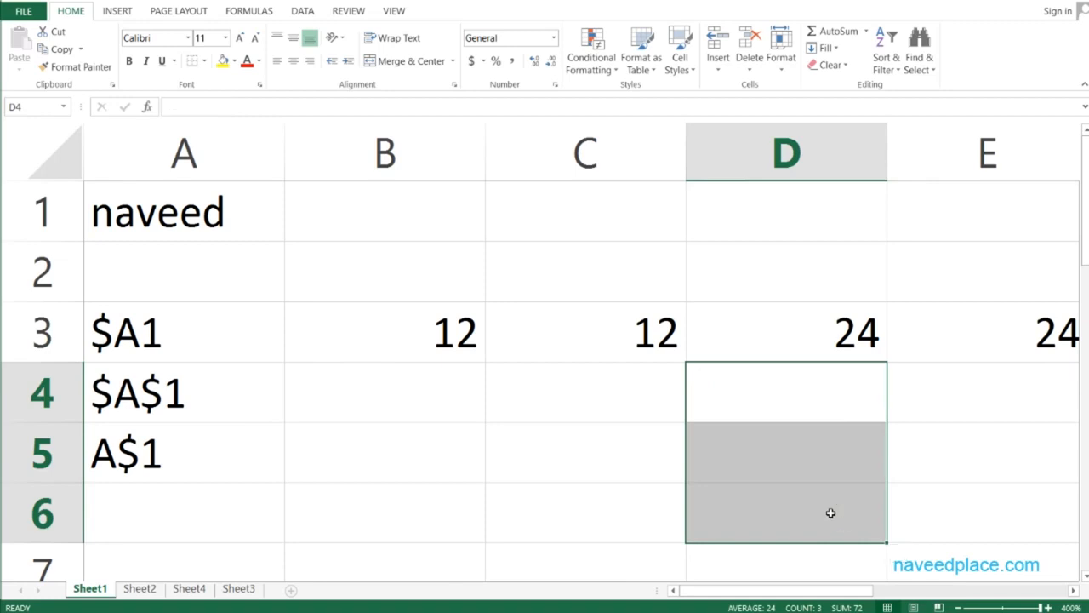
drag(1035, 329, 1074, 330)
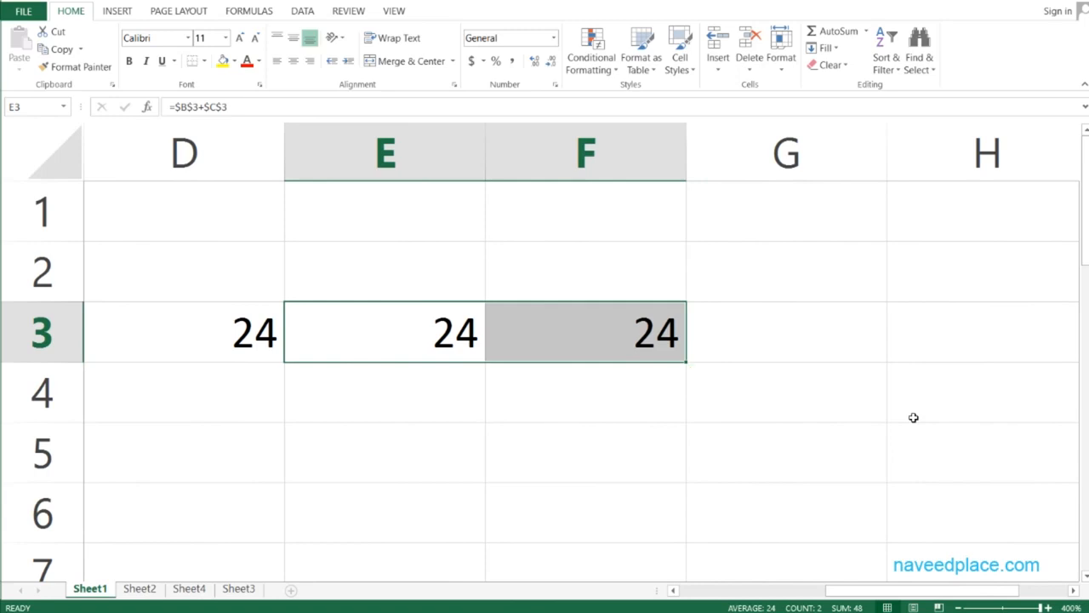
key(Delete)
Edit D3's formula to use mixed references with fixed rows, =B$3+C$3
drag(863, 583, 713, 562)
double_click(664, 336)
click(586, 336)
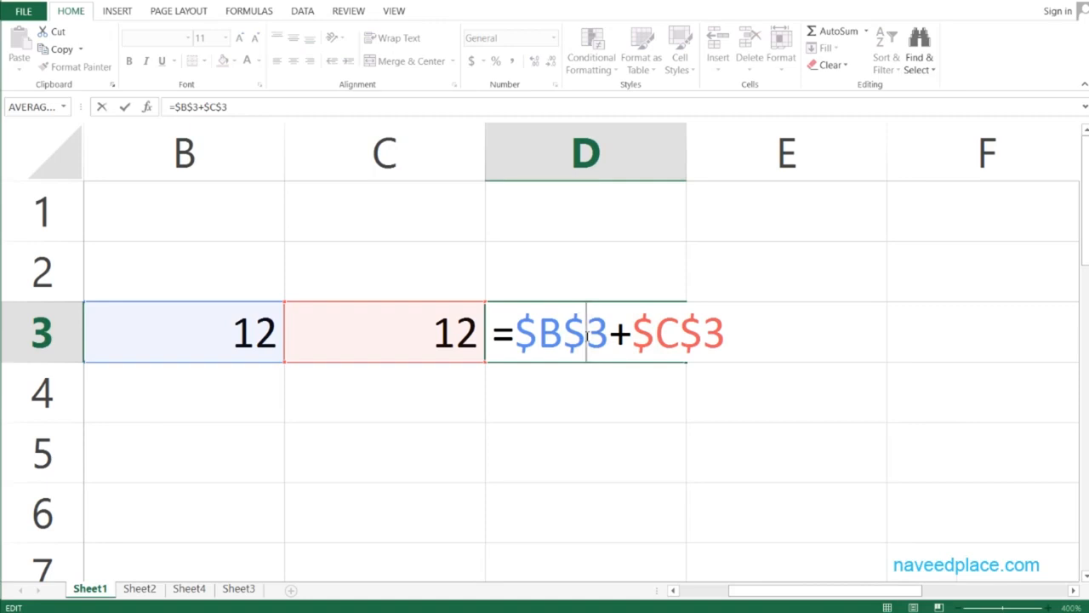
key(F4)
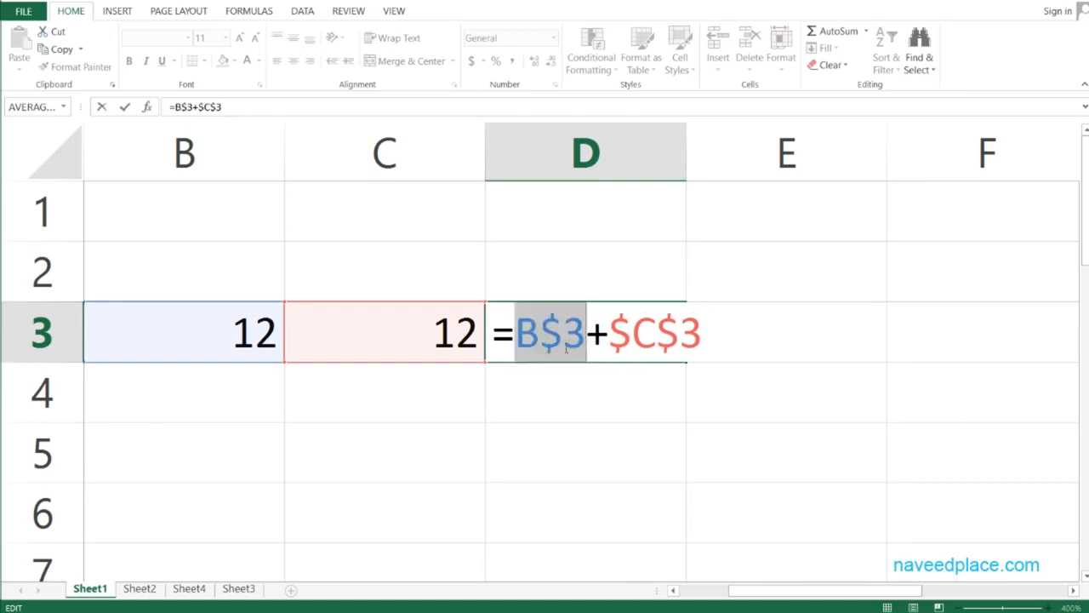
key(End)
key(F4)
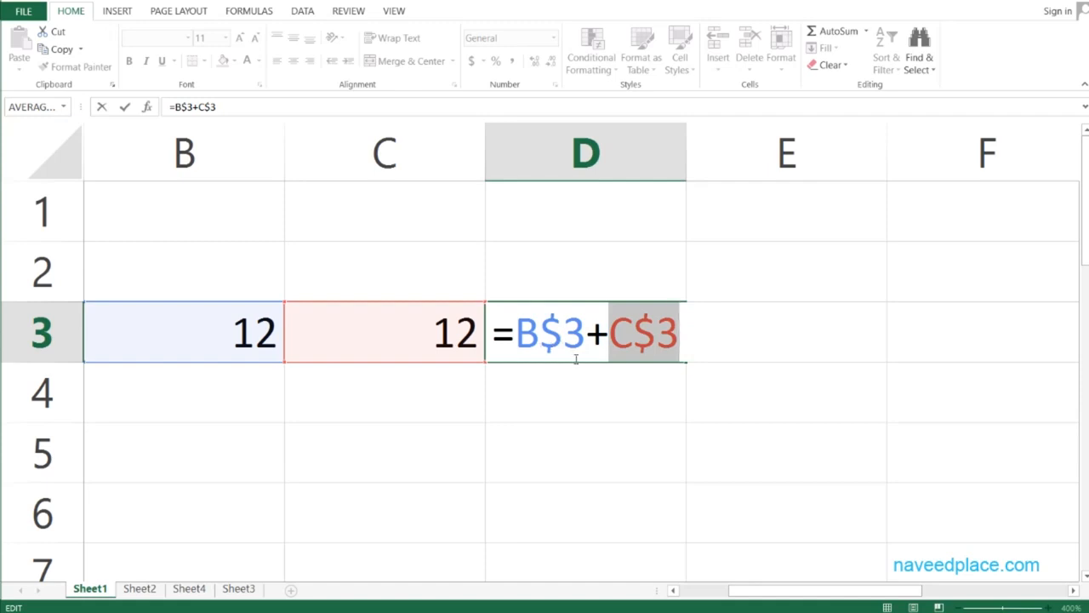
key(Return)
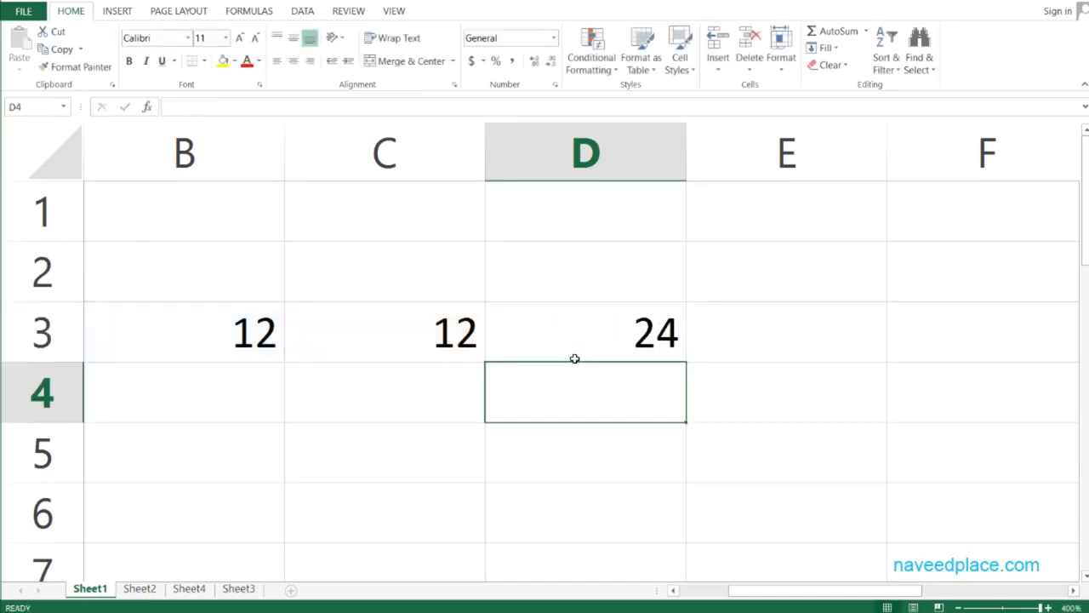
Fill the =B$3+C$3 formula down from D3 through D7 and inspect the copy in D4
click(648, 345)
drag(687, 361, 686, 573)
double_click(613, 403)
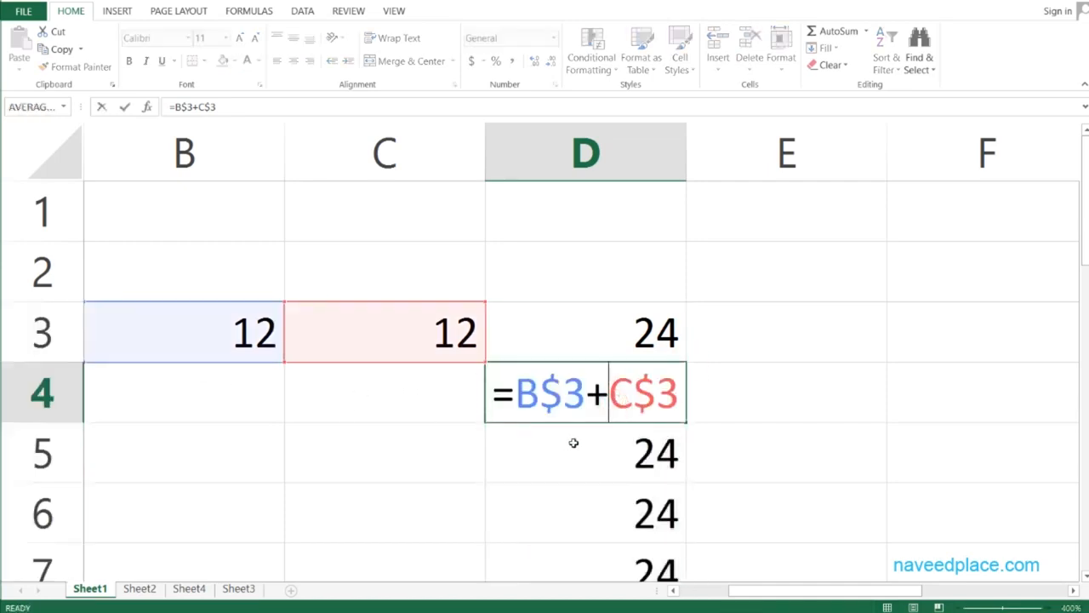
key(Escape)
double_click(575, 398)
Fill the D3 formula right through F3 and inspect the copies in E3 and F3
click(560, 343)
drag(684, 362, 1053, 366)
double_click(838, 335)
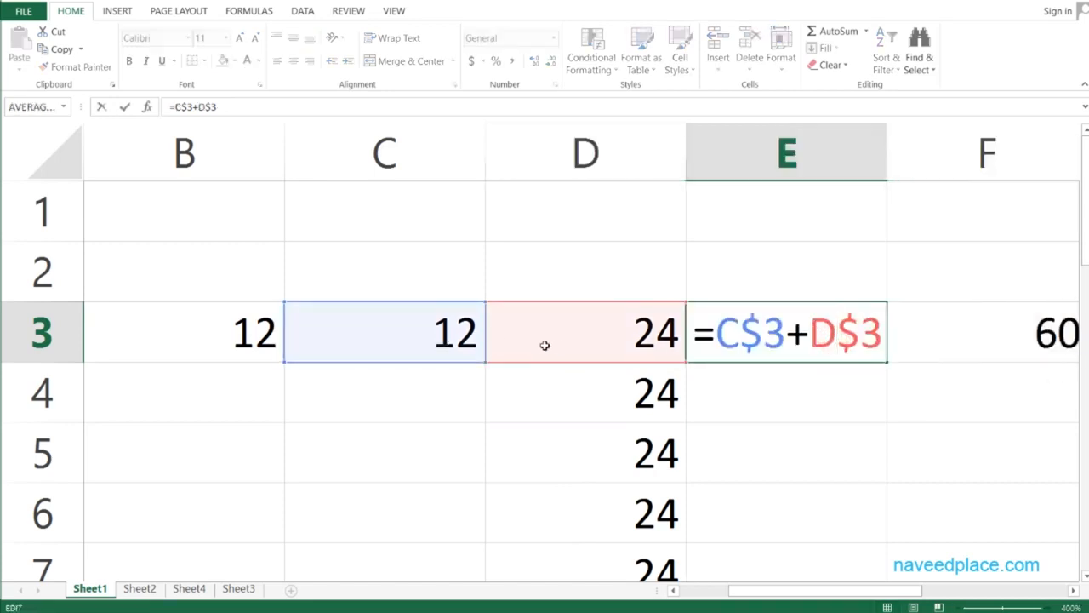
key(Escape)
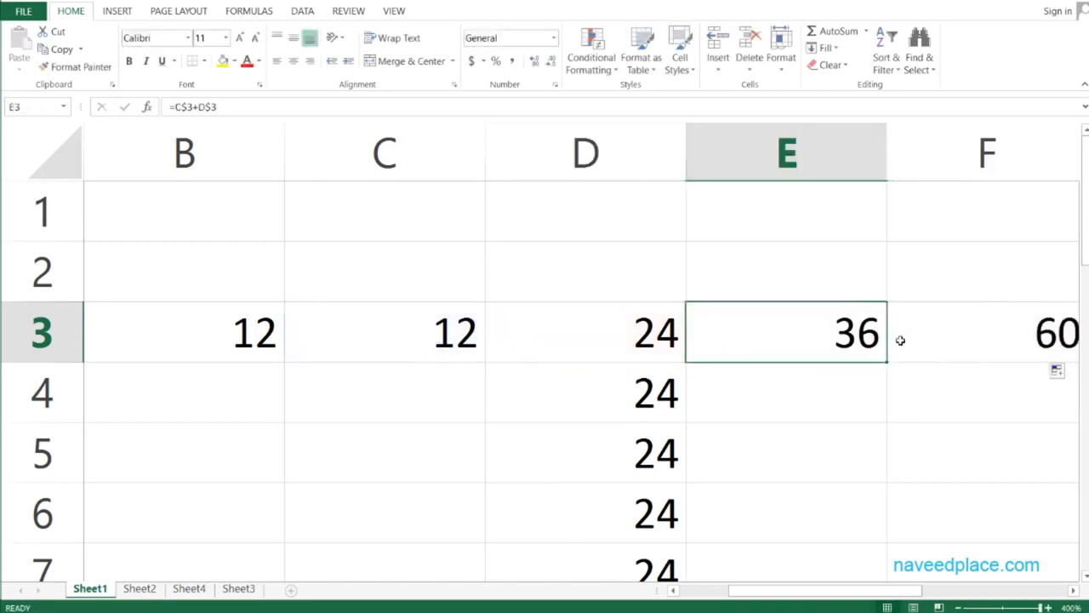
double_click(961, 341)
key(Escape)
Edit D3's formula to use mixed references with fixed columns, =$B3+$C3
drag(954, 594, 859, 595)
double_click(834, 336)
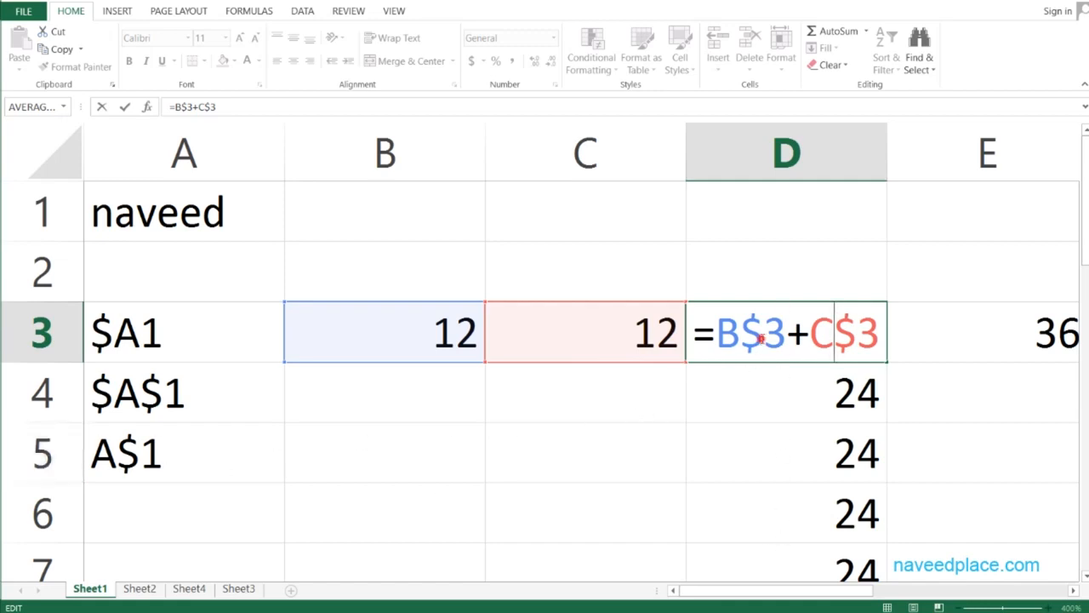
click(761, 337)
key(F3)
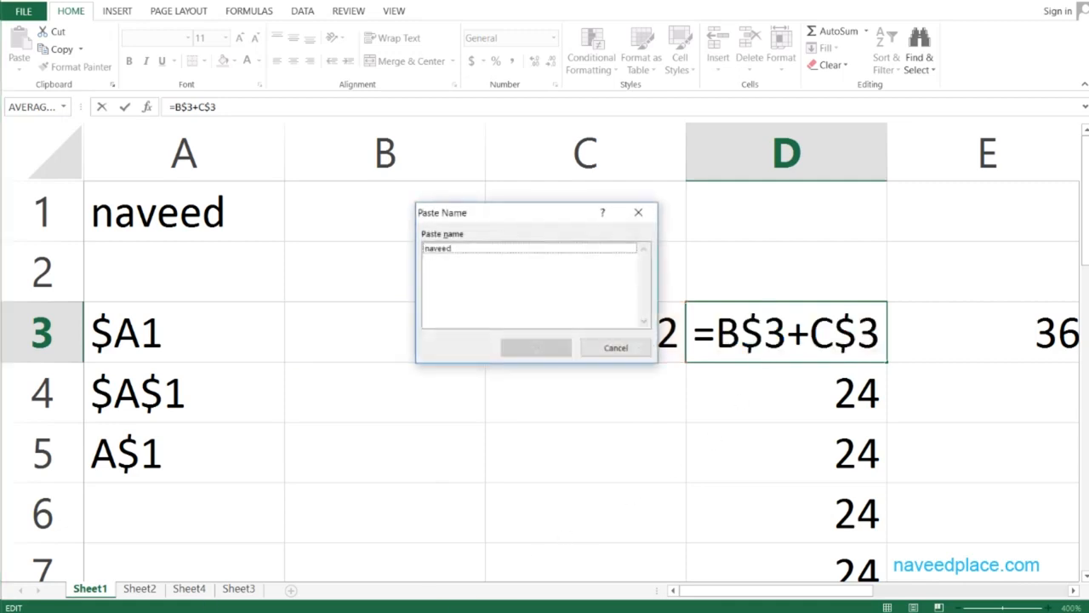
key(Escape)
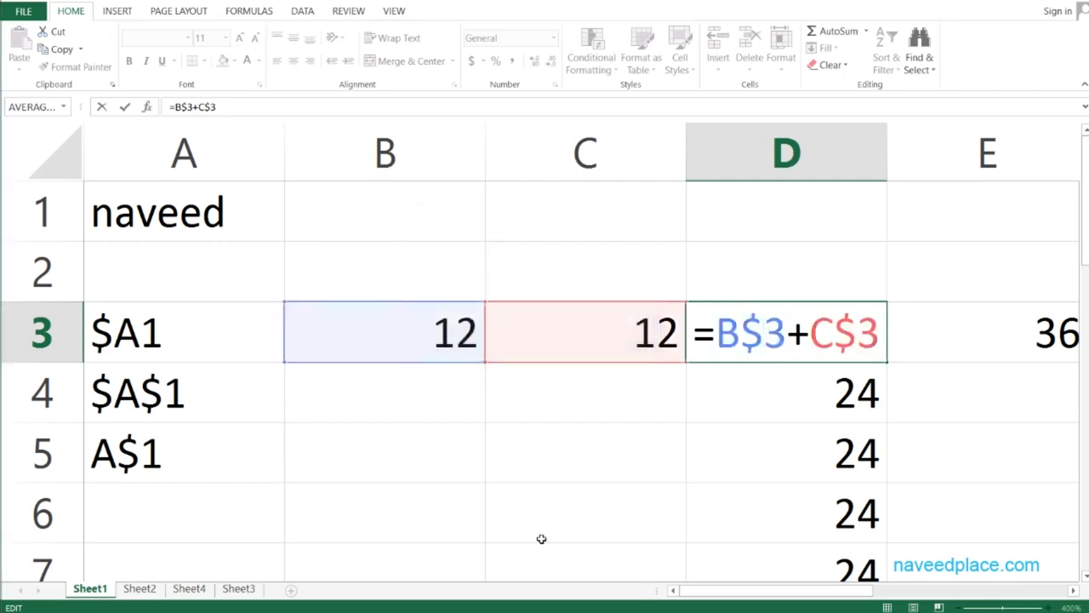
key(F4)
key(F4)
key(F4)
key(F4)
key(F4)
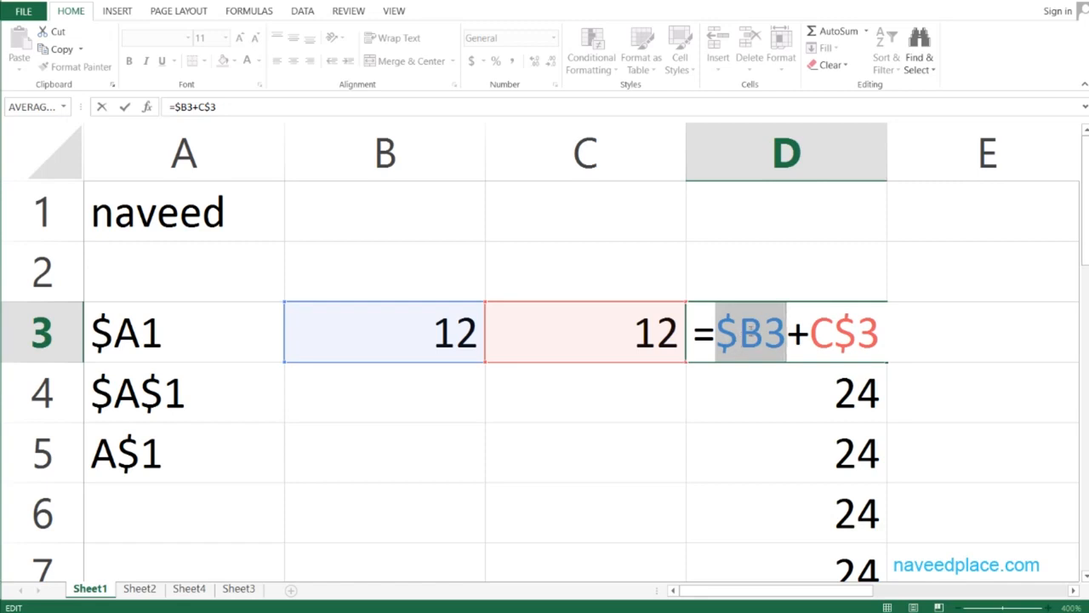
click(851, 331)
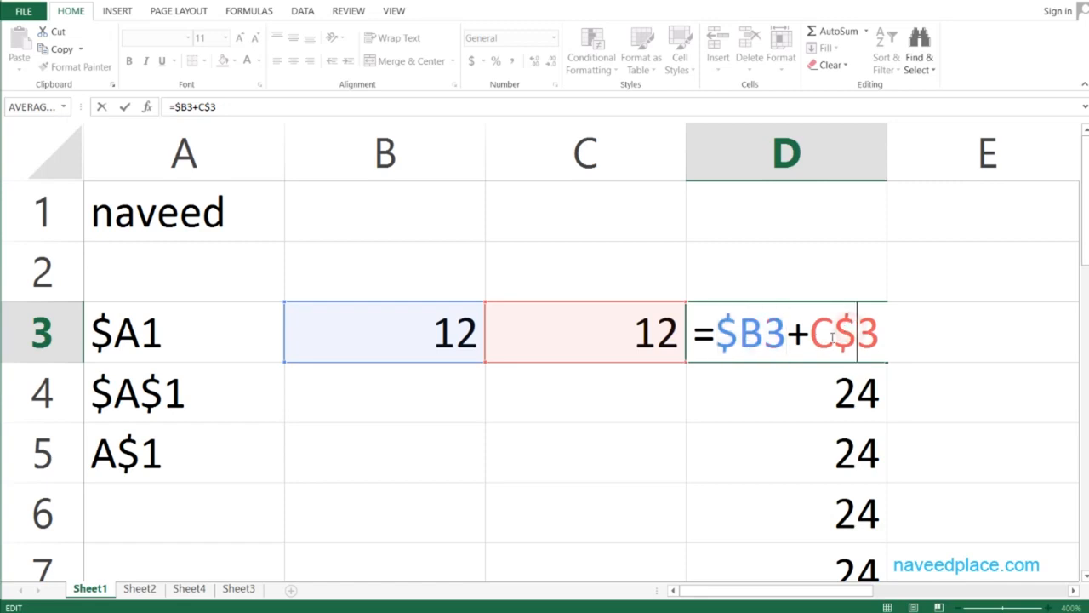
key(F4)
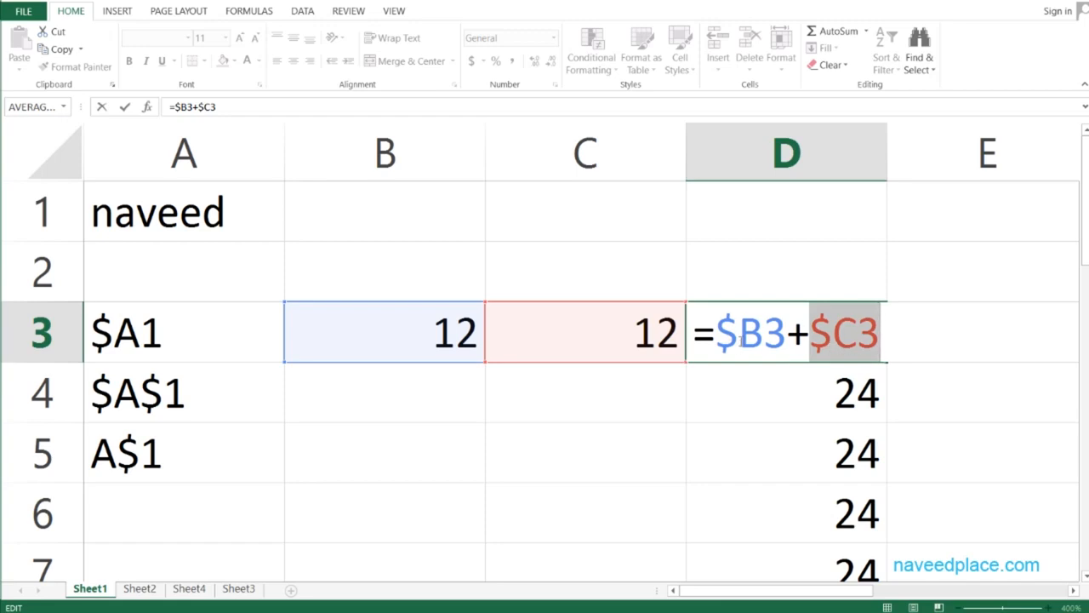
key(Return)
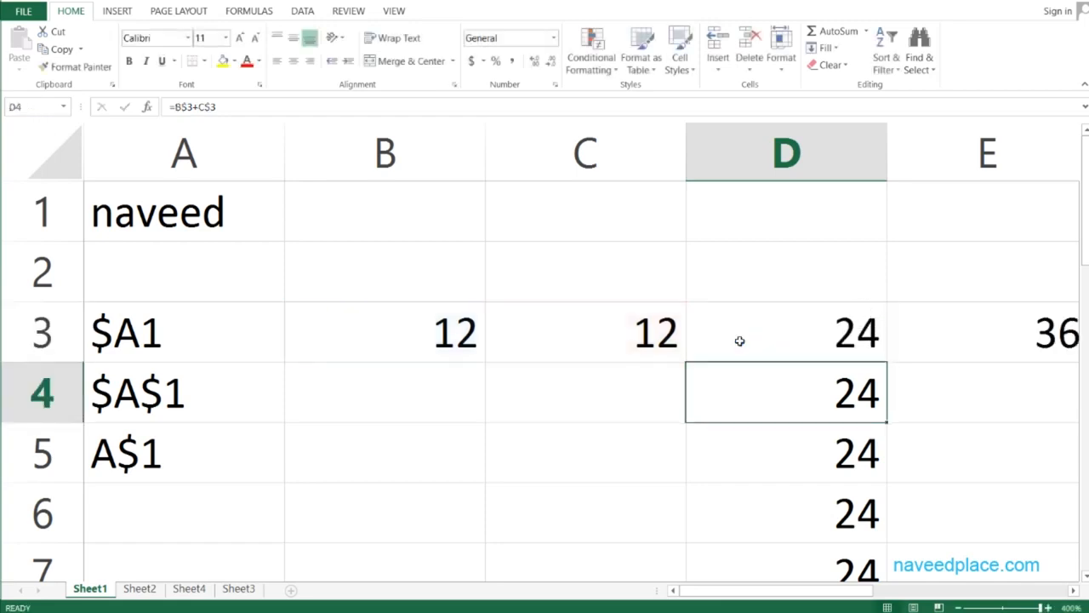
Fill the =$B3+$C3 formula down from D3 through D7 and inspect the copy in D4
click(741, 340)
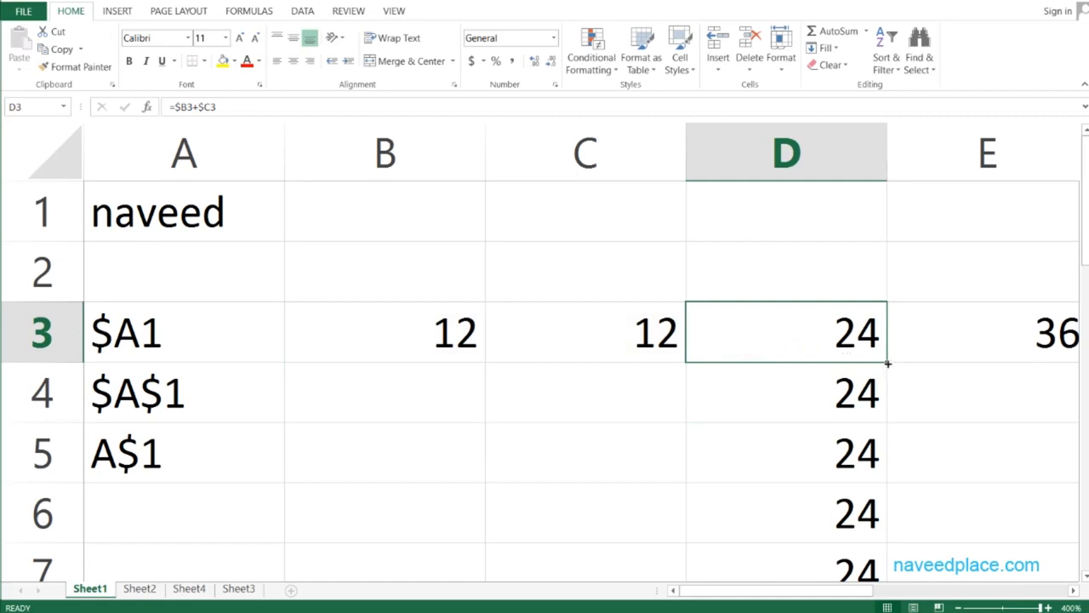
drag(887, 363, 864, 464)
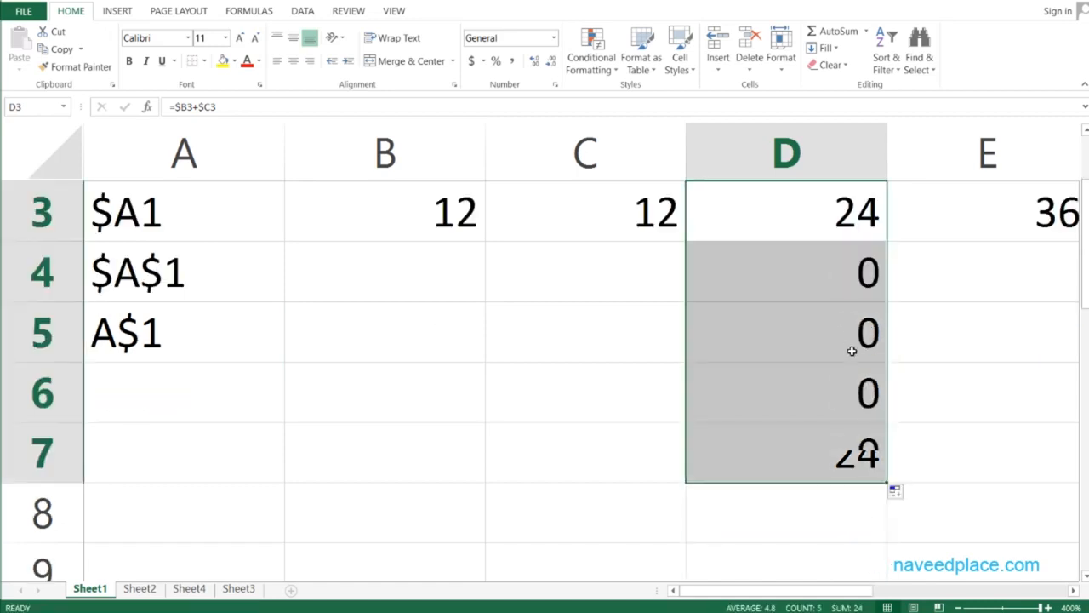
click(848, 295)
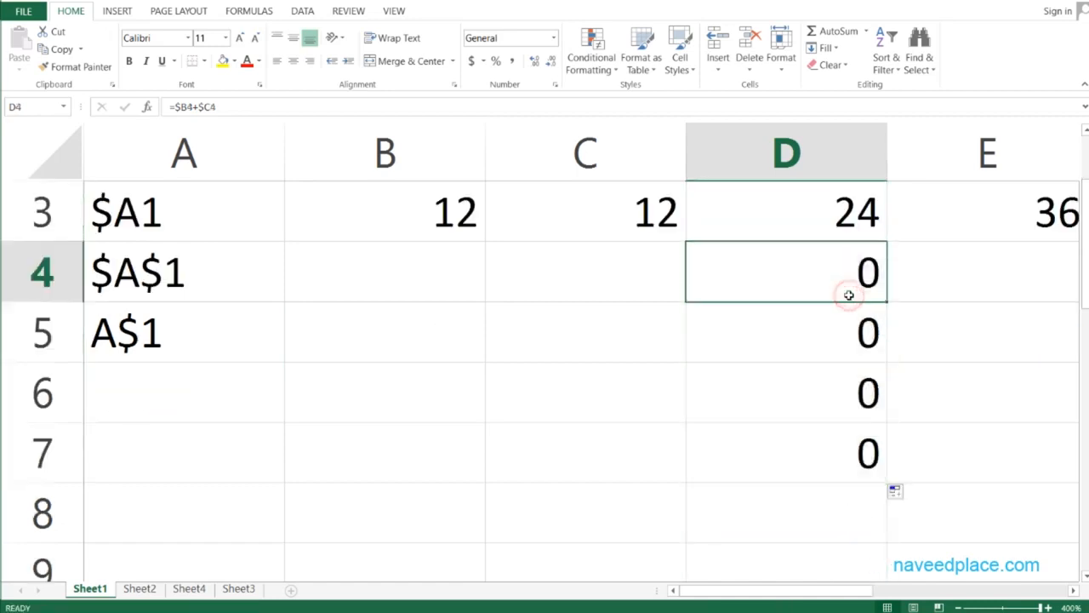
double_click(801, 290)
key(Escape)
Fill the =$B3+$C3 formula right from D3 through F3 and inspect the copy in E3
click(841, 220)
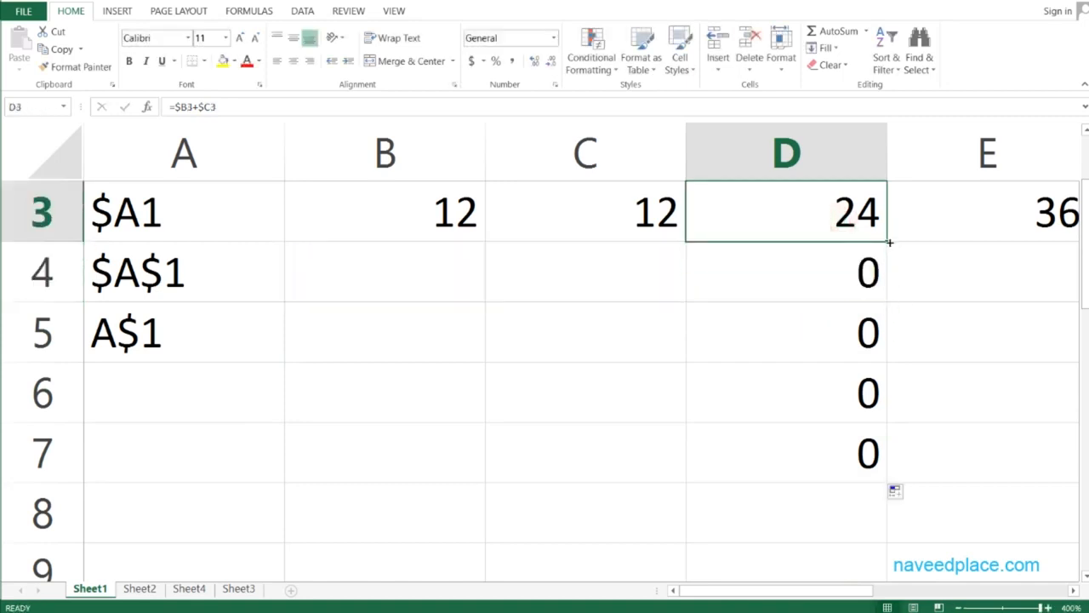
drag(889, 242, 698, 250)
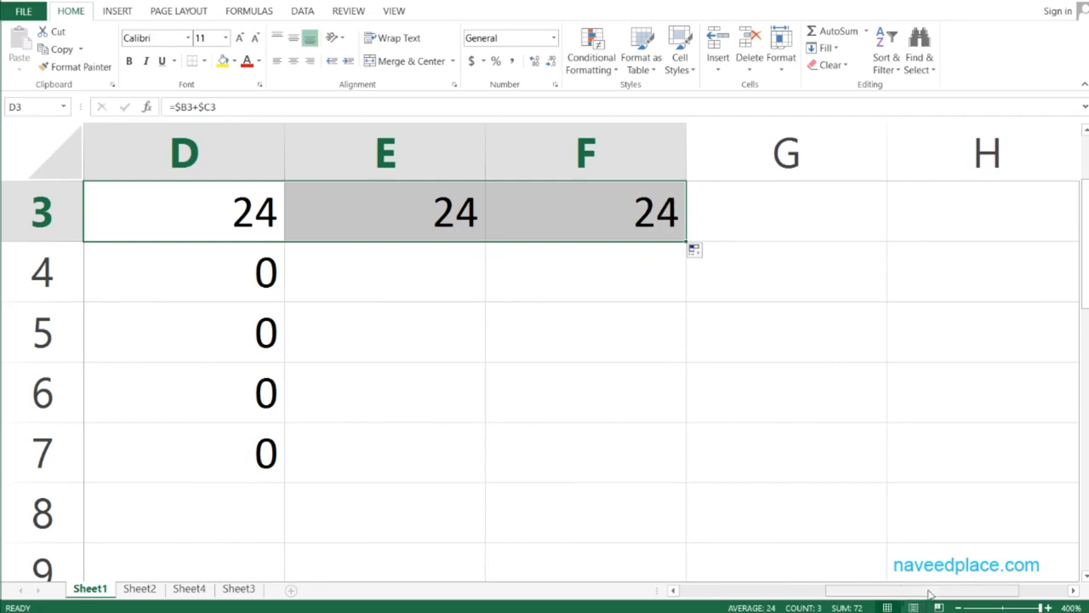
drag(930, 594, 881, 594)
double_click(672, 225)
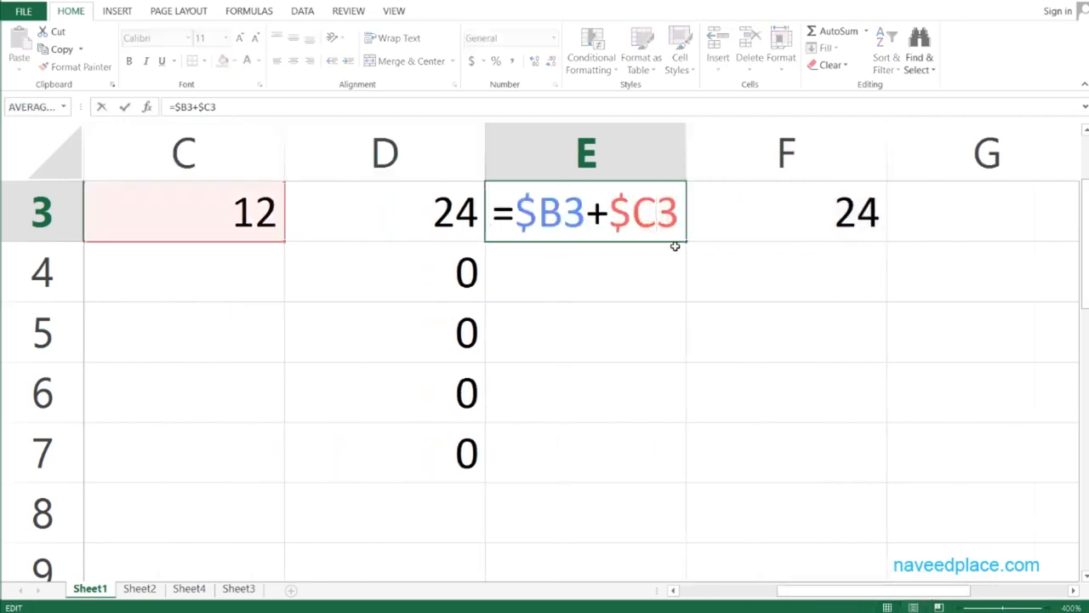
drag(927, 592, 796, 593)
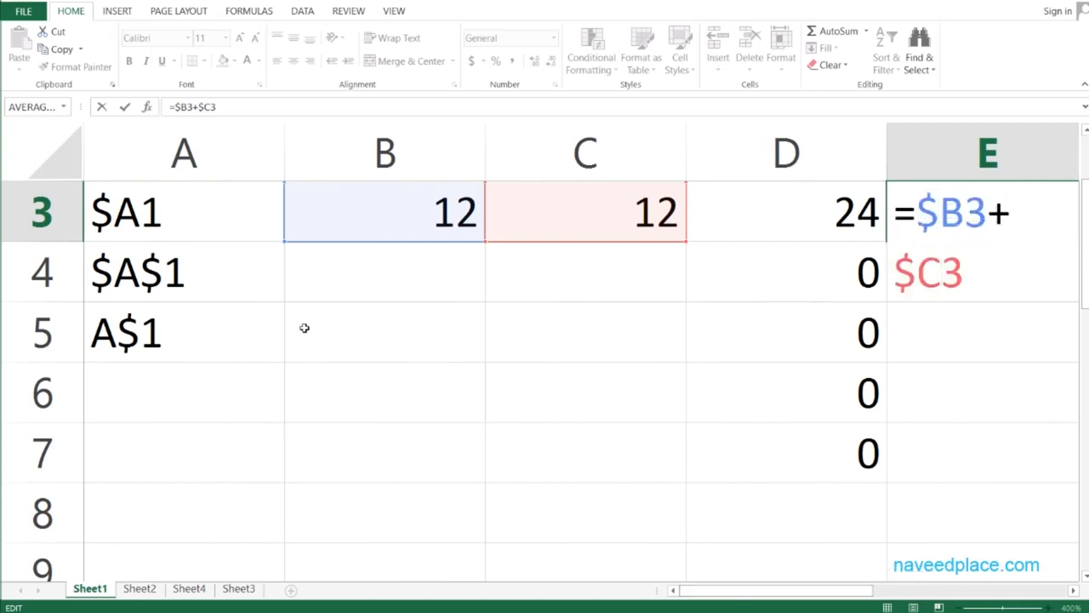
key(Escape)
Select cell A3 to review the listed reference notations
drag(862, 598, 813, 598)
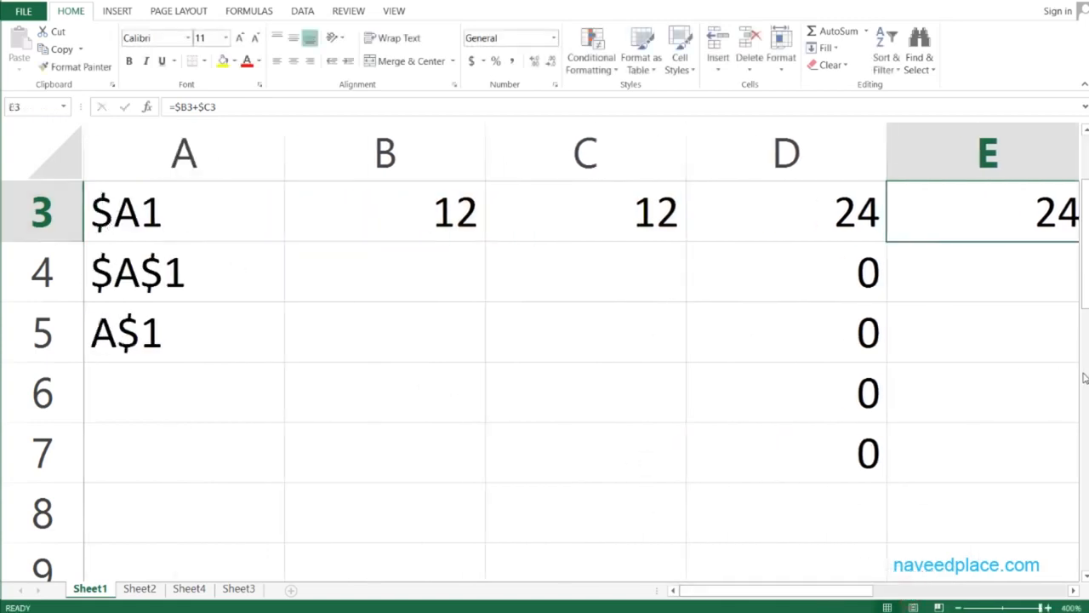
drag(1085, 301, 1086, 279)
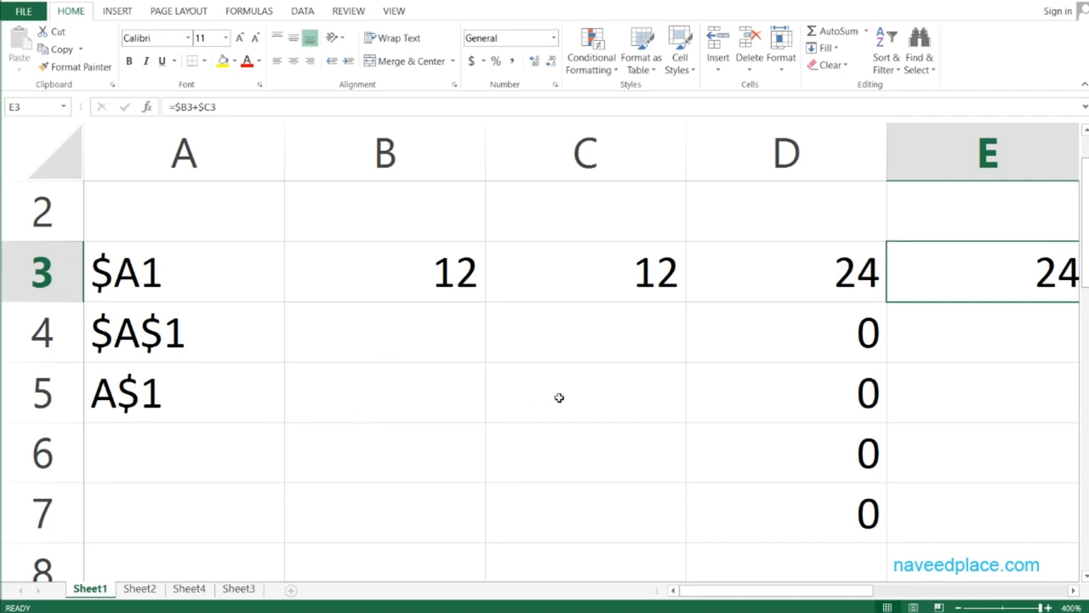
click(139, 265)
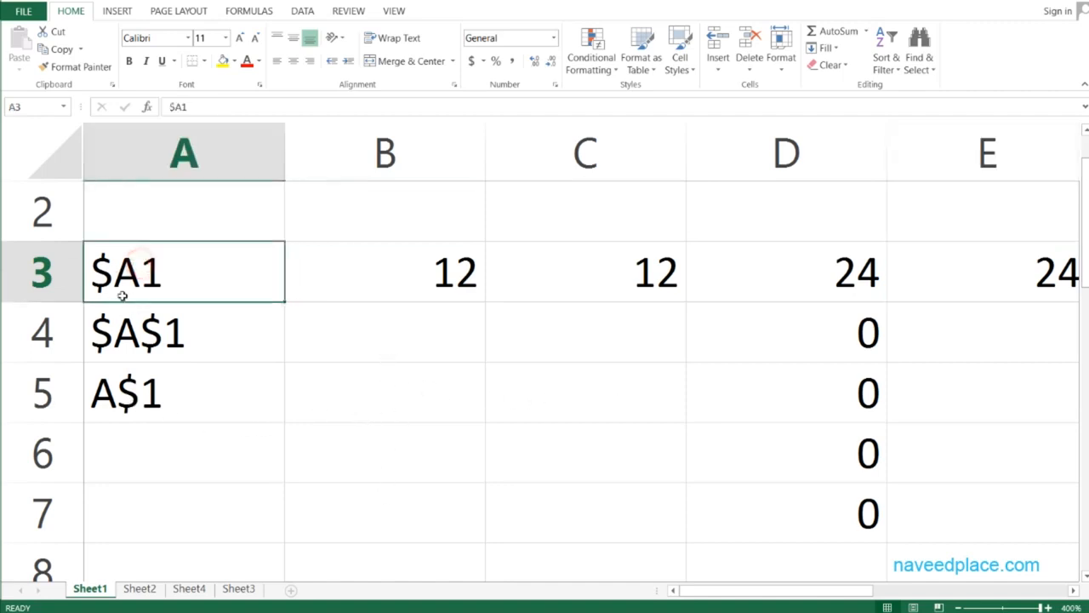